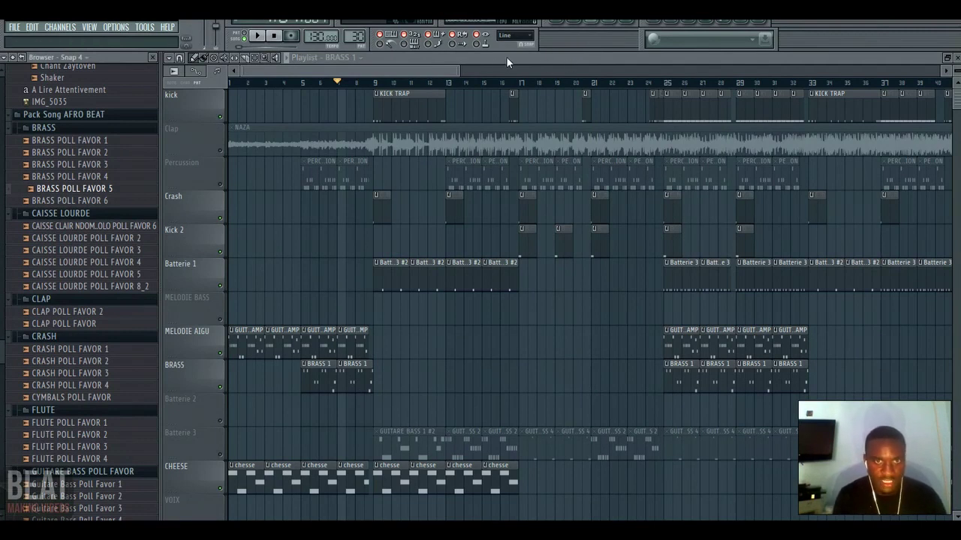
Hide the browser, widen the playlist view, and play the soloed Clap track with the NAZA audio from bar 1
{"action": "key", "text": "alt+F8"}
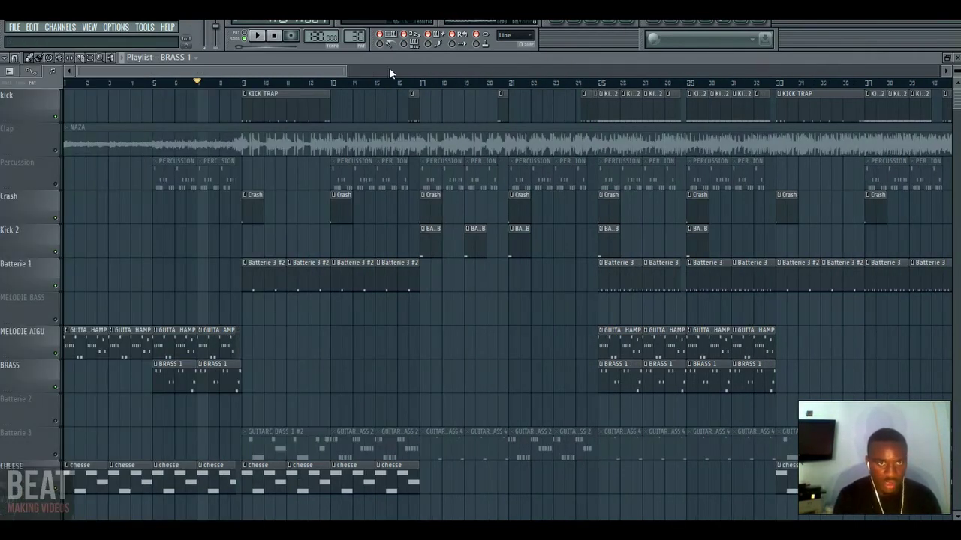
{"action": "left_click_drag", "start_coordinate": [349, 72], "coordinate": [407, 69]}
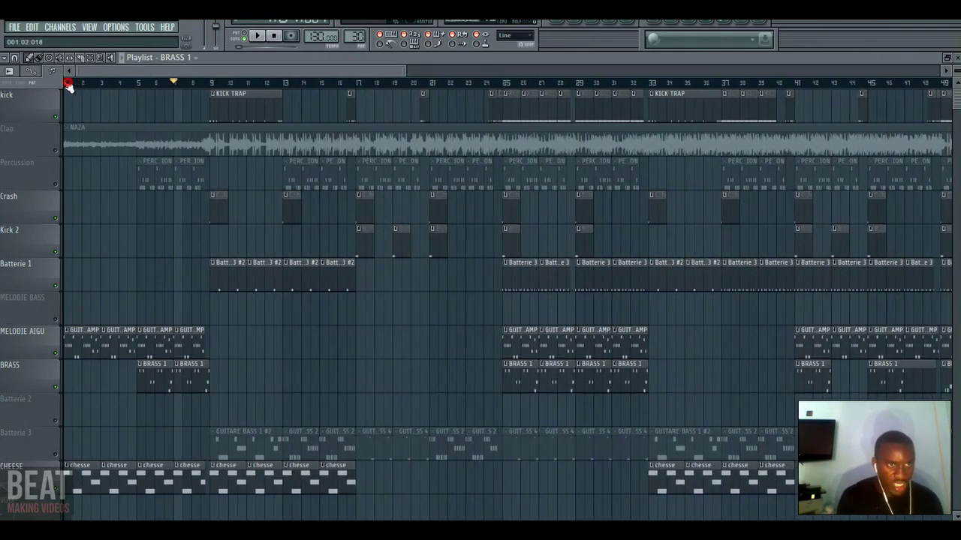
{"action": "left_click", "coordinate": [68, 84]}
{"action": "right_click", "coordinate": [60, 153]}
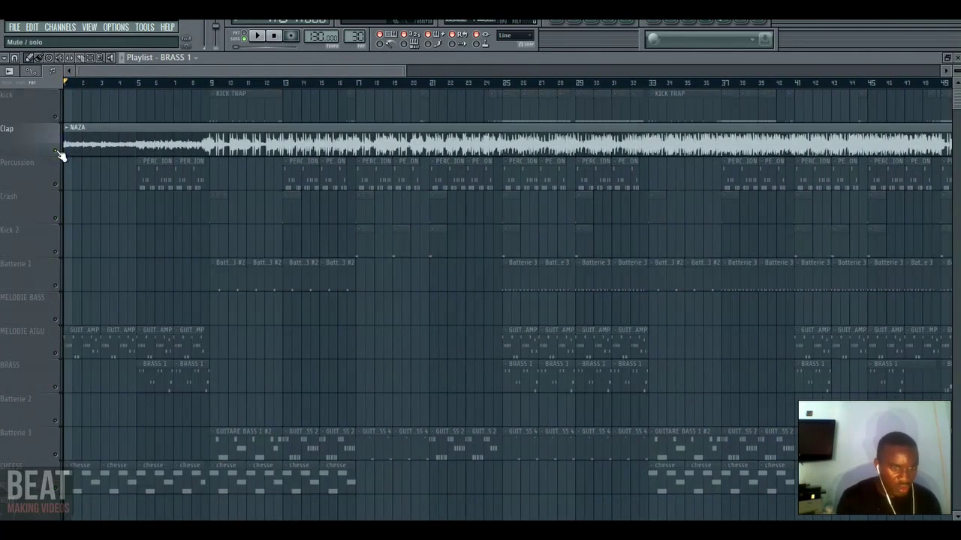
{"action": "key", "text": "space"}
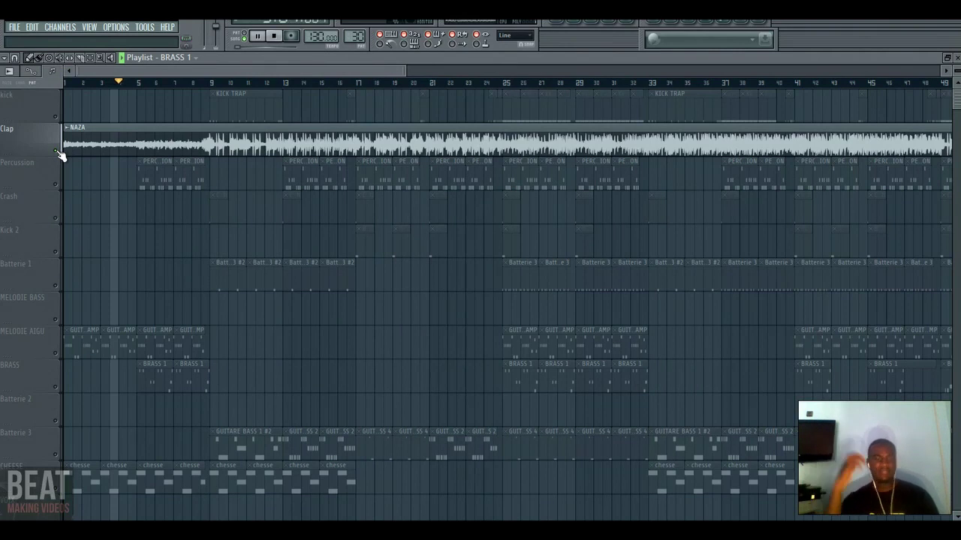
{"action": "key", "text": "space"}
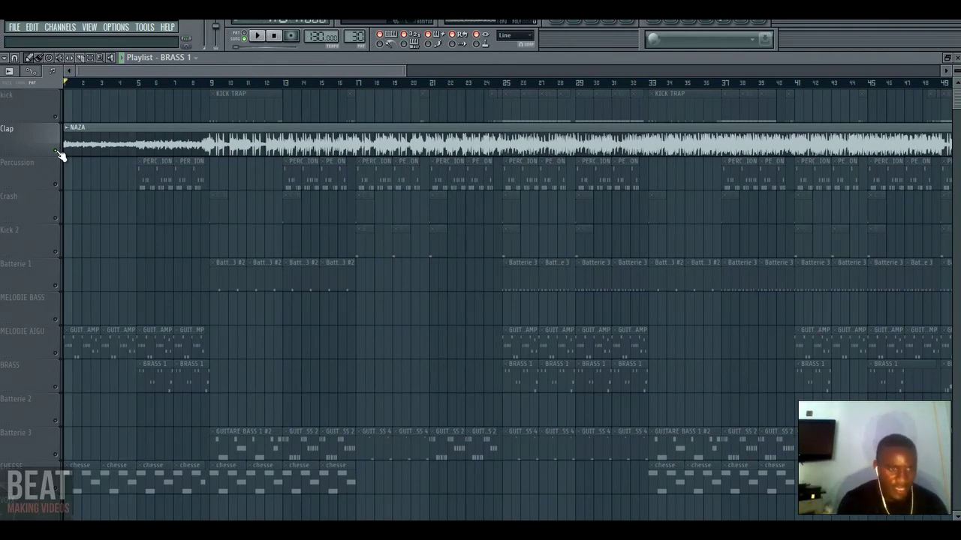
Open the GUITARE HAMP pattern's Purity #6 notes in the piano roll and check its AC.Steel Harm preset
{"action": "left_click", "coordinate": [85, 327]}
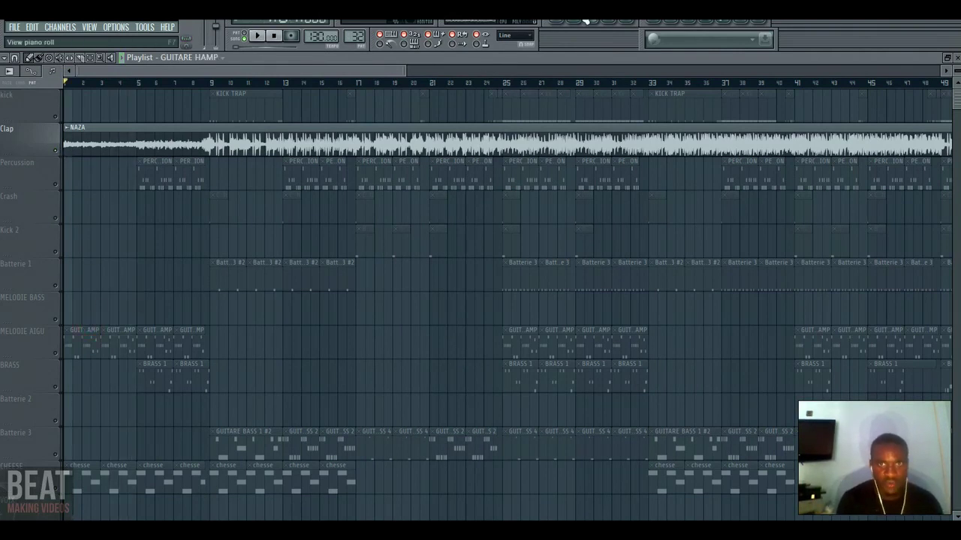
{"action": "left_click", "coordinate": [574, 20]}
{"action": "left_click", "coordinate": [615, 237]}
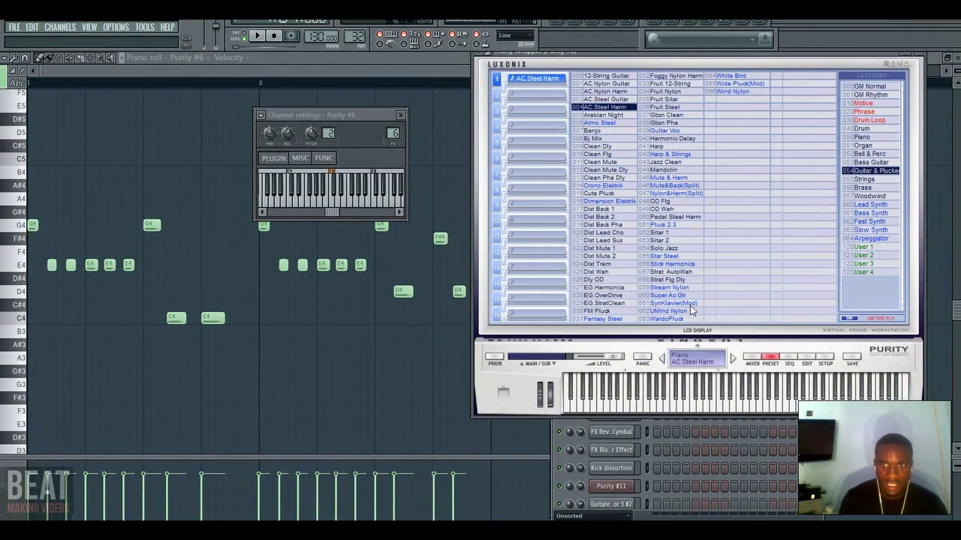
{"action": "left_click_drag", "start_coordinate": [673, 418], "coordinate": [721, 409]}
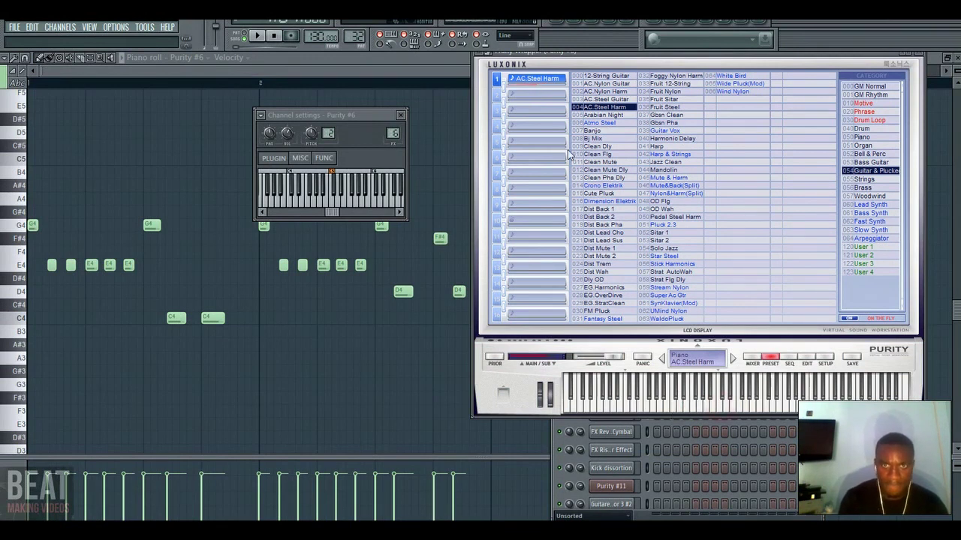
{"action": "left_click", "coordinate": [430, 72]}
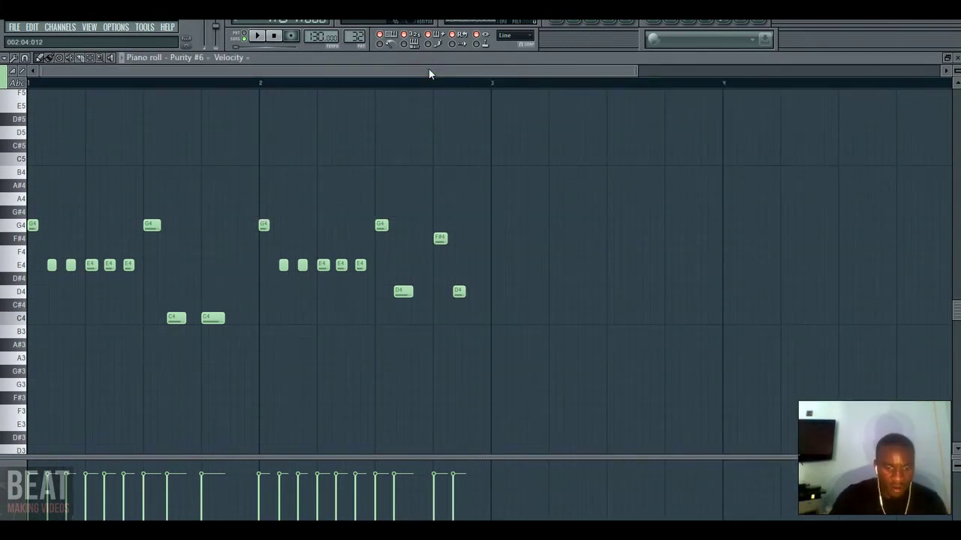
Switch to pattern mode and listen to the GUITARE HAMP melody in the piano roll
{"action": "key", "text": "space"}
{"action": "left_click", "coordinate": [257, 36]}
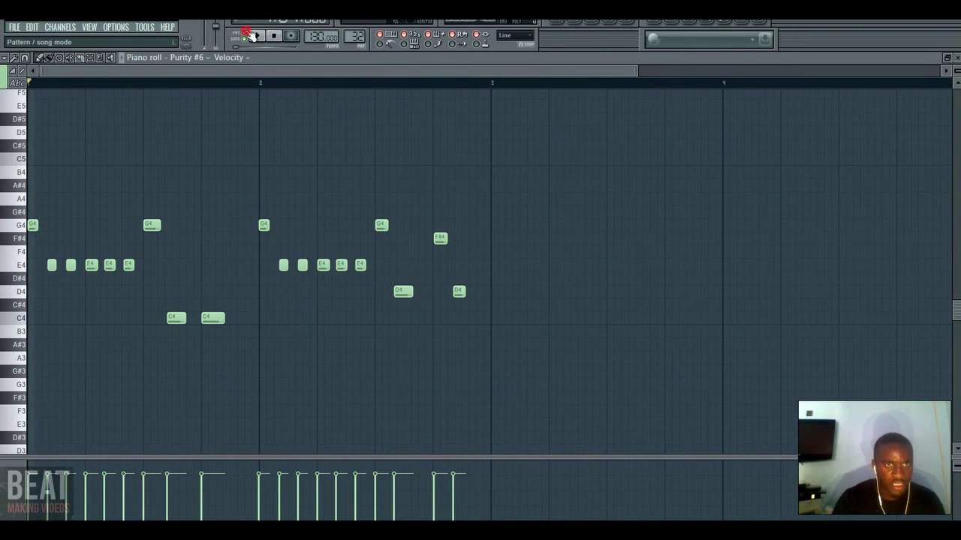
{"action": "left_click", "coordinate": [257, 36]}
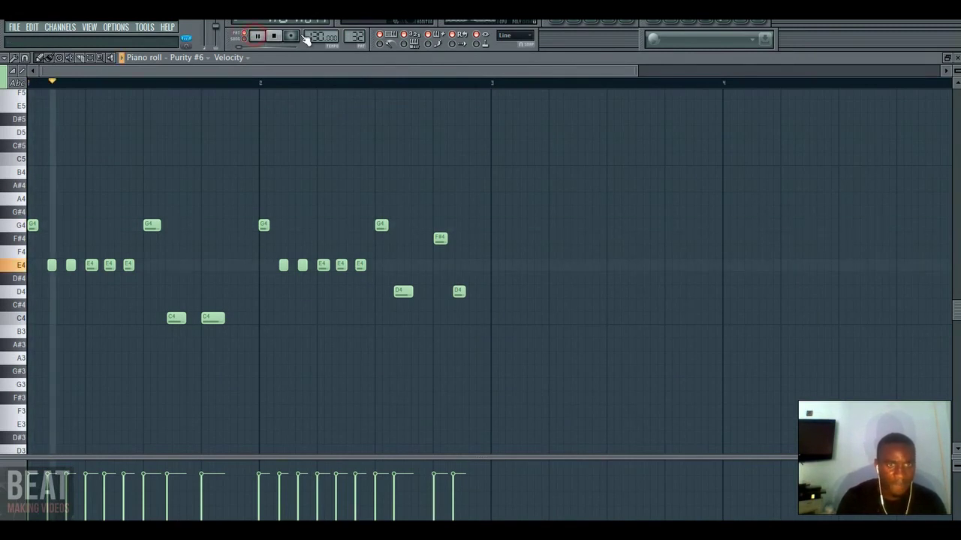
{"action": "left_click", "coordinate": [637, 70]}
{"action": "left_click_drag", "start_coordinate": [637, 69], "coordinate": [568, 70]}
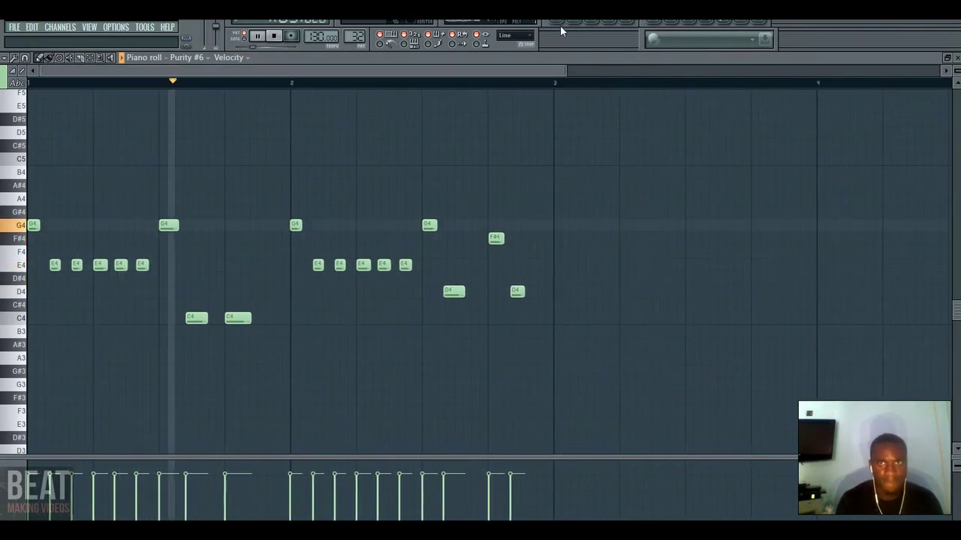
Open the sound editing page of Purity #6 and adjust its reverb level
{"action": "left_click", "coordinate": [560, 23]}
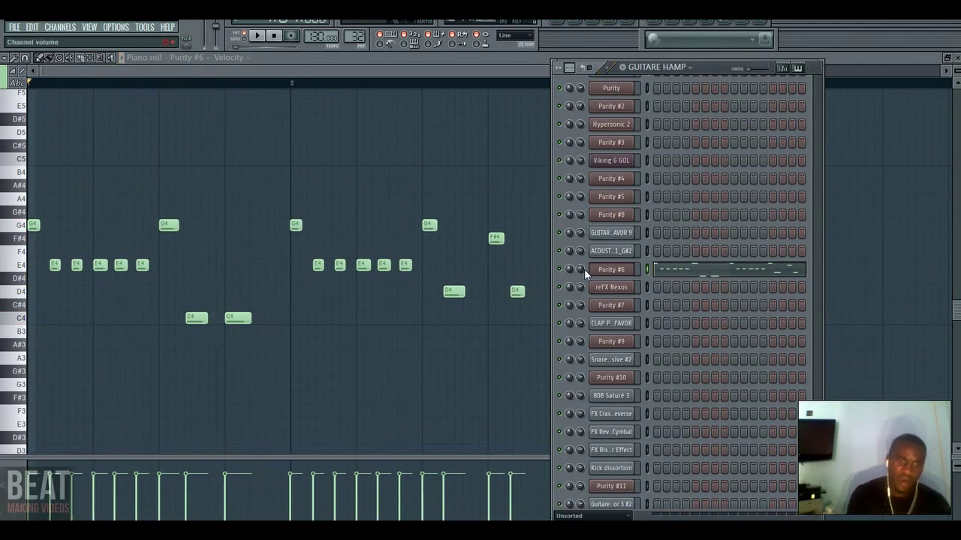
{"action": "left_click", "coordinate": [609, 270]}
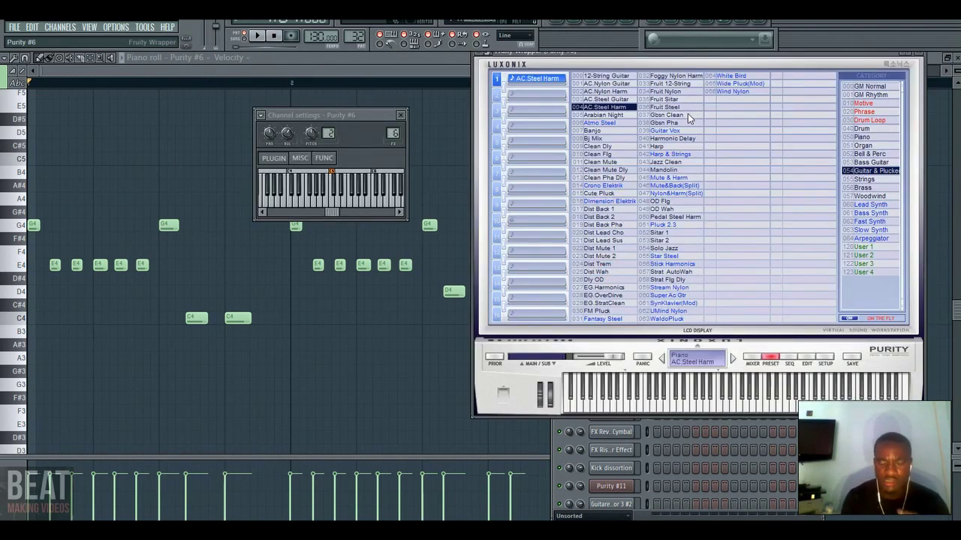
{"action": "left_click", "coordinate": [788, 360]}
{"action": "left_click", "coordinate": [803, 360]}
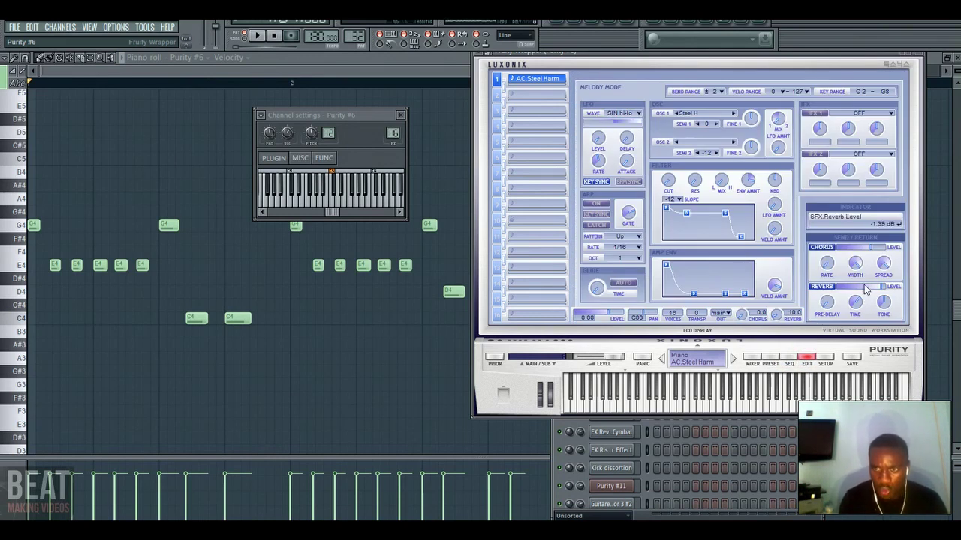
{"action": "left_click_drag", "start_coordinate": [866, 289], "coordinate": [853, 292]}
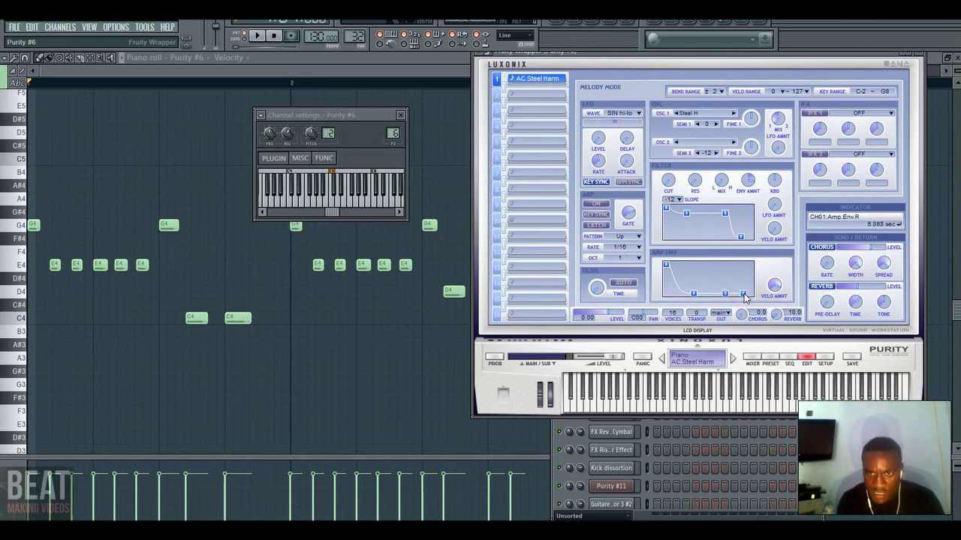
Shorten the amp envelope release of Purity #6 to about 0.995 s while auditioning the pattern
{"action": "left_click_drag", "start_coordinate": [745, 297], "coordinate": [743, 298]}
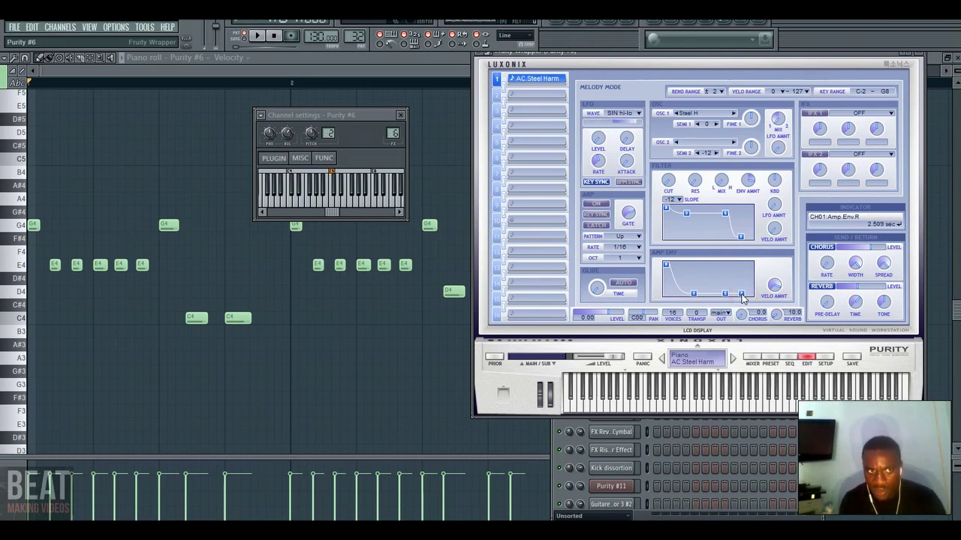
{"action": "left_click_drag", "start_coordinate": [742, 298], "coordinate": [739, 299]}
{"action": "key", "text": "space"}
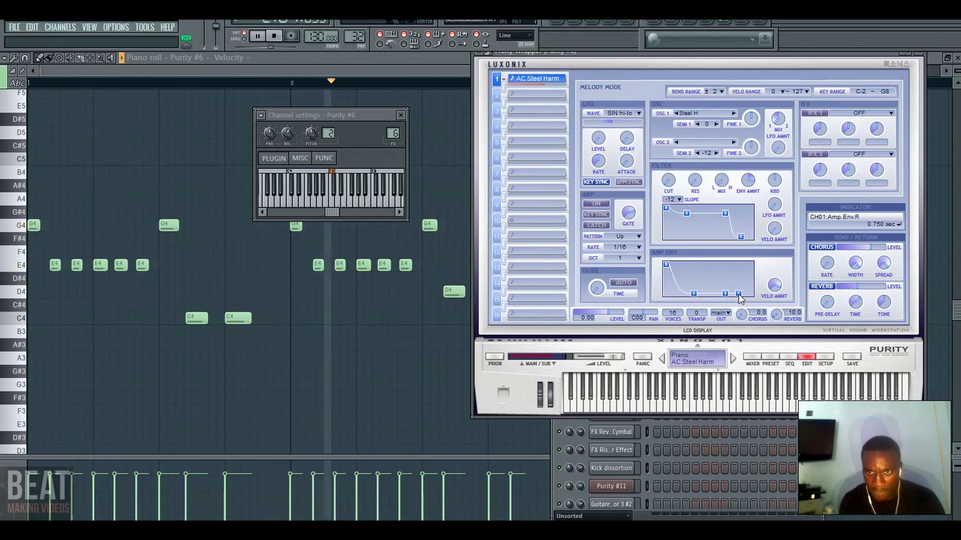
{"action": "left_click_drag", "start_coordinate": [739, 299], "coordinate": [739, 298]}
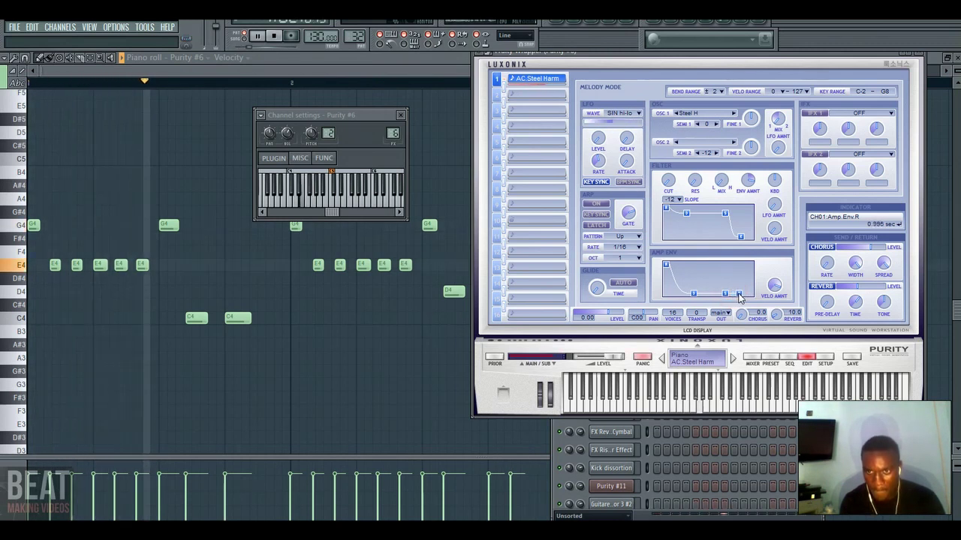
Return to the playlist, enable the CHEESE track against the NAZA audio during playback, and solo CHEESE
{"action": "left_click", "coordinate": [557, 23]}
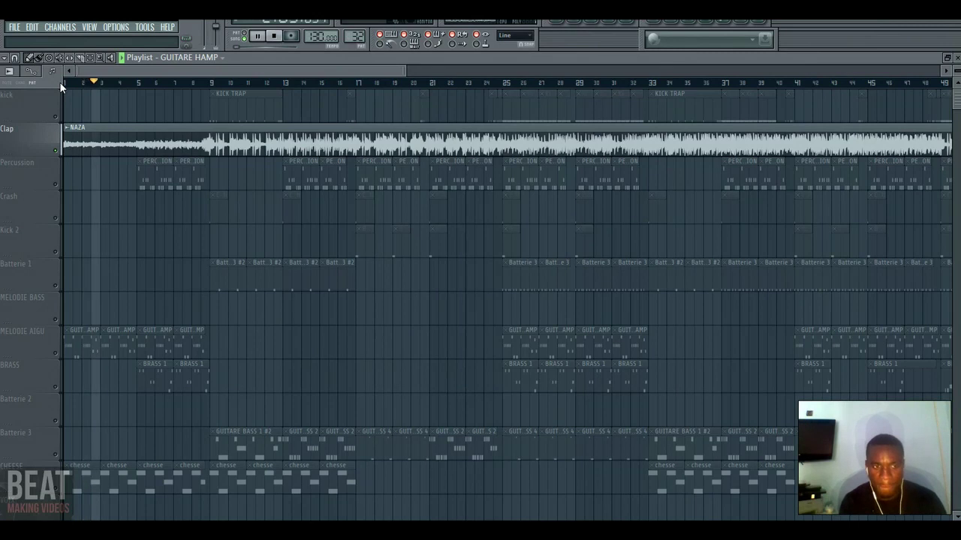
{"action": "key", "text": "space"}
{"action": "left_click", "coordinate": [57, 493]}
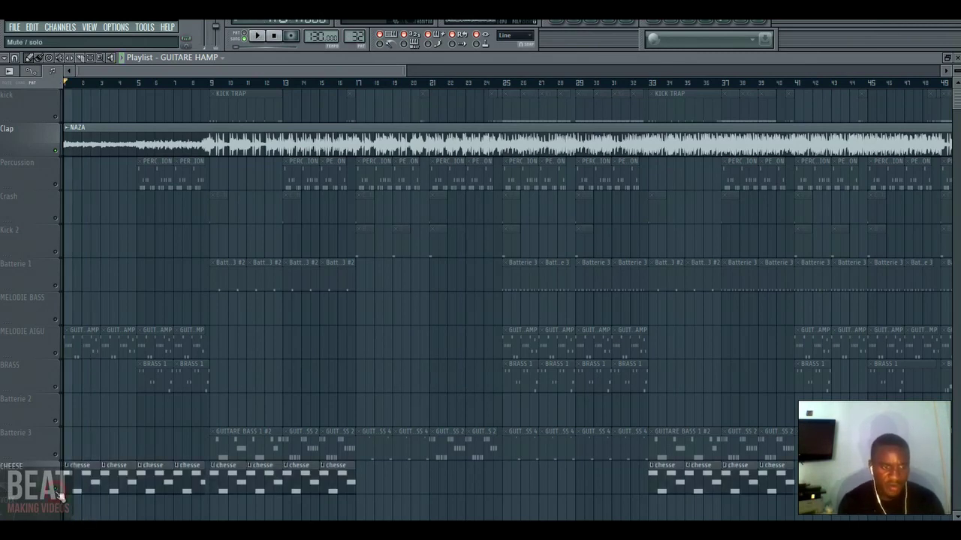
{"action": "key", "text": "space"}
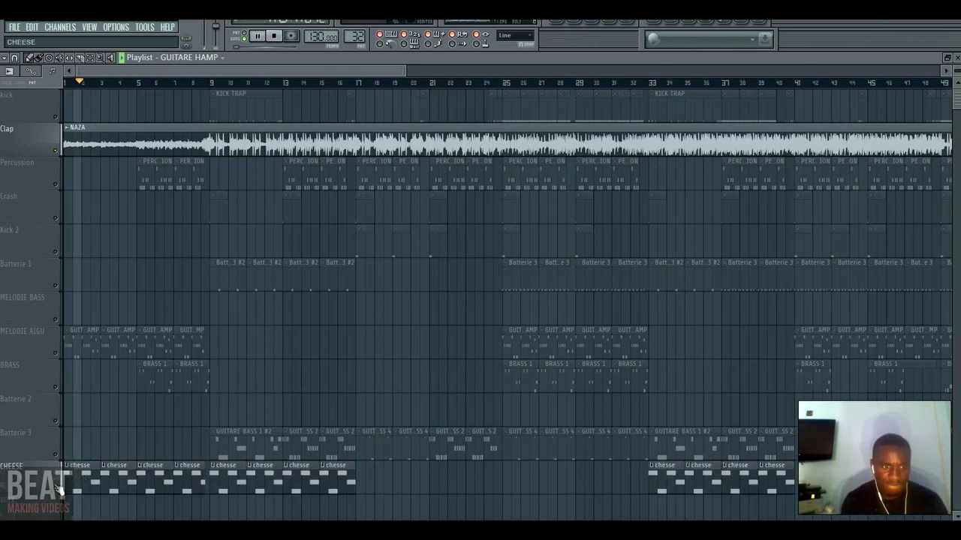
{"action": "left_click", "coordinate": [60, 488]}
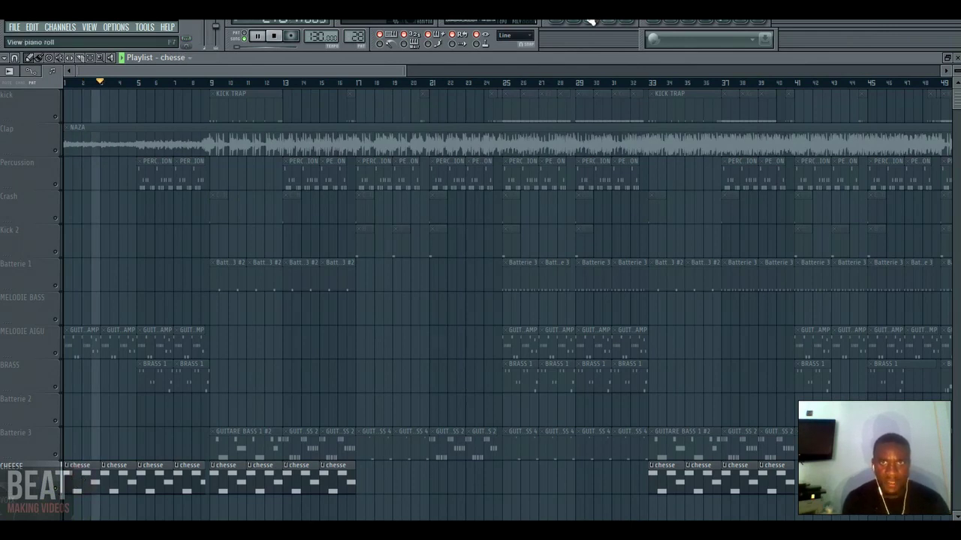
Open the chesse pattern's Purity #4 instrument to check its Cheese lead synth preset, and stop playback
{"action": "left_click", "coordinate": [586, 20]}
{"action": "left_click", "coordinate": [629, 181]}
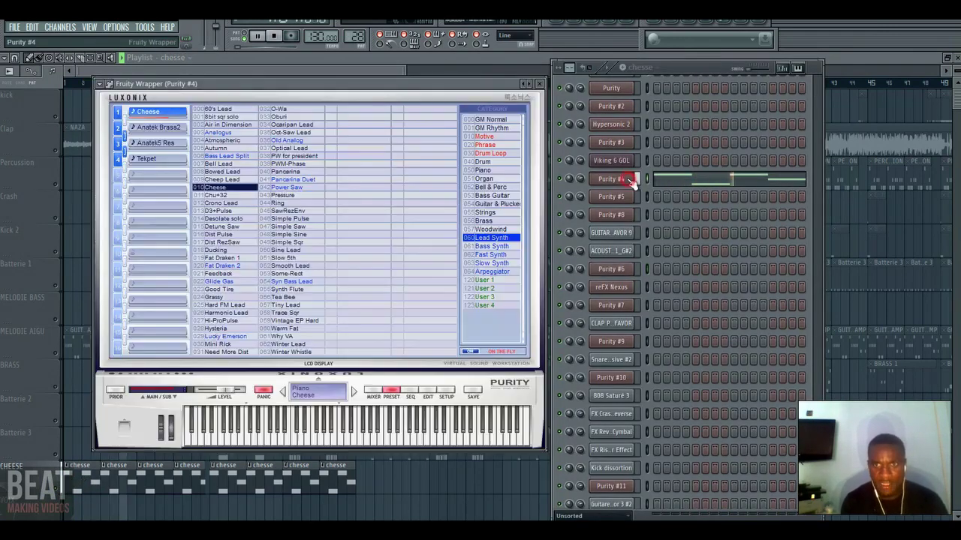
{"action": "key", "text": "space"}
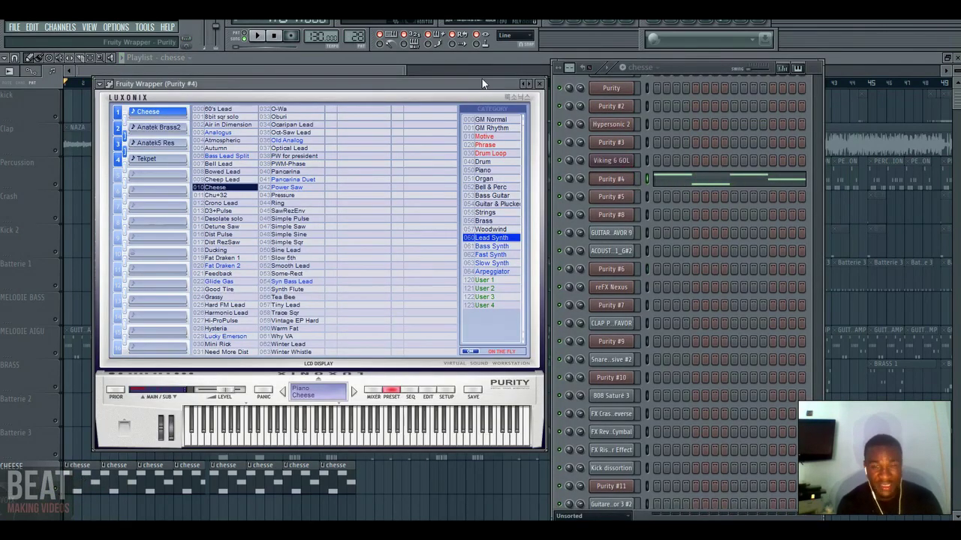
{"action": "left_click_drag", "start_coordinate": [484, 84], "coordinate": [490, 82]}
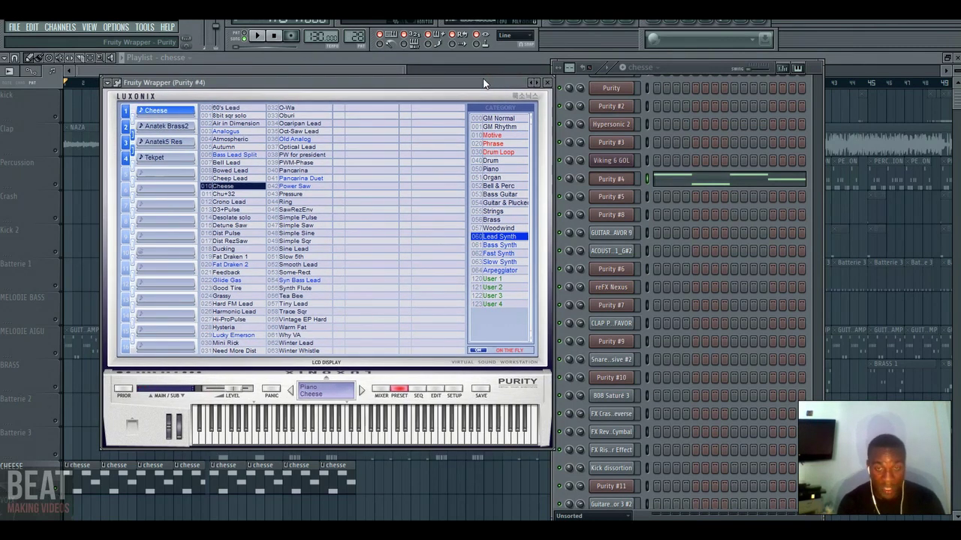
{"action": "left_click_drag", "start_coordinate": [484, 81], "coordinate": [495, 79]}
Inspect the Fruity Parametric EQ 2 low-pass curve on the Purity #4 mixer track and resume playback
{"action": "key", "text": "F9"}
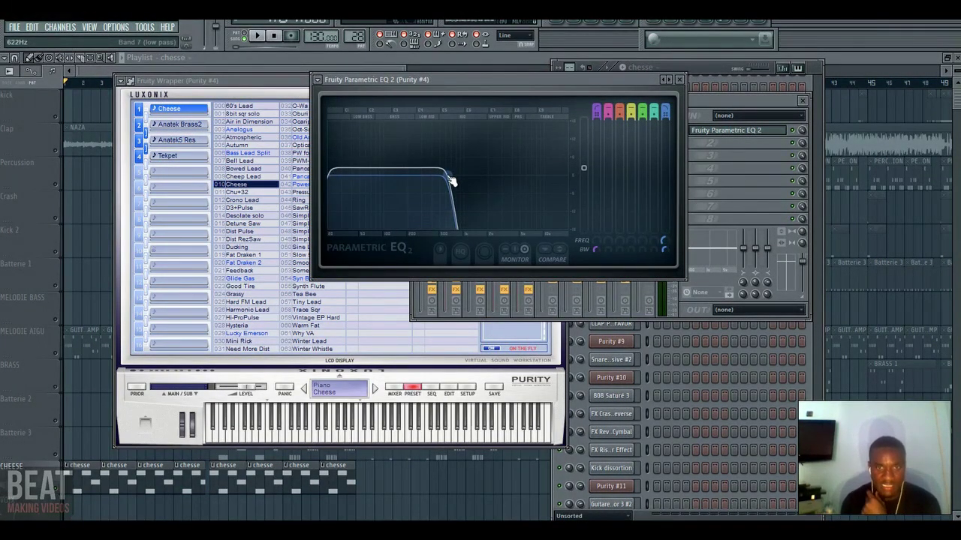
{"action": "left_click", "coordinate": [679, 80]}
{"action": "key", "text": "space"}
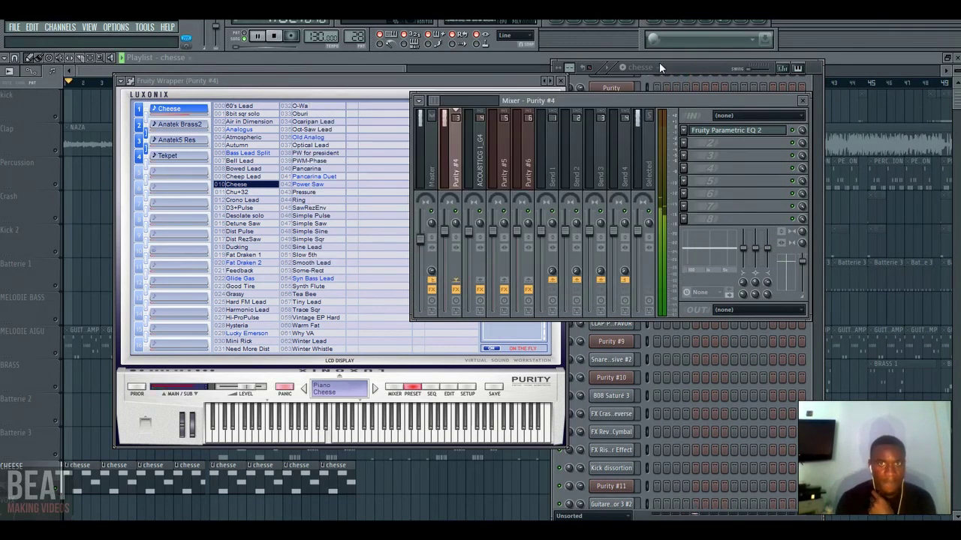
Return to the playlist and unmute the MELODIE AIGU track to hear it together with CHEESE
{"action": "left_click", "coordinate": [561, 23]}
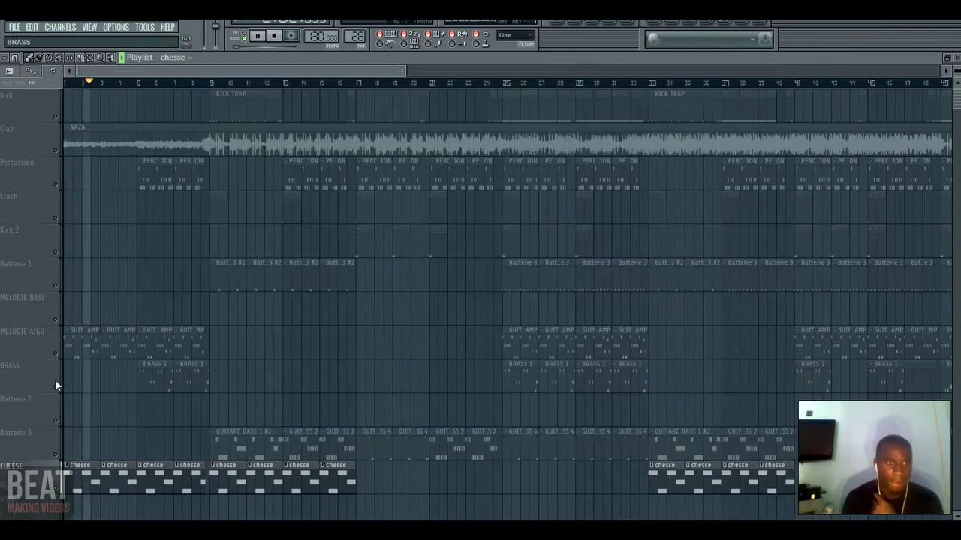
{"action": "left_click", "coordinate": [57, 358]}
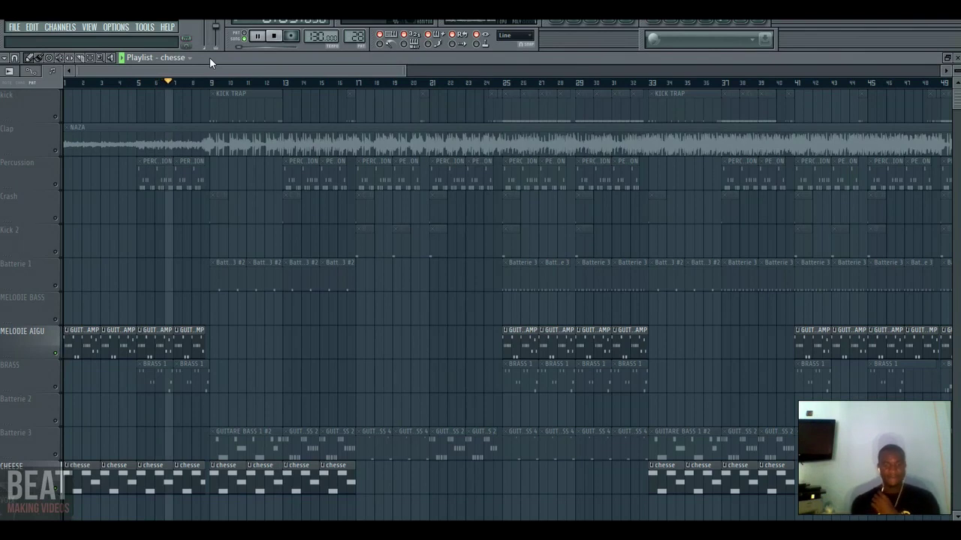
{"action": "key", "text": "space"}
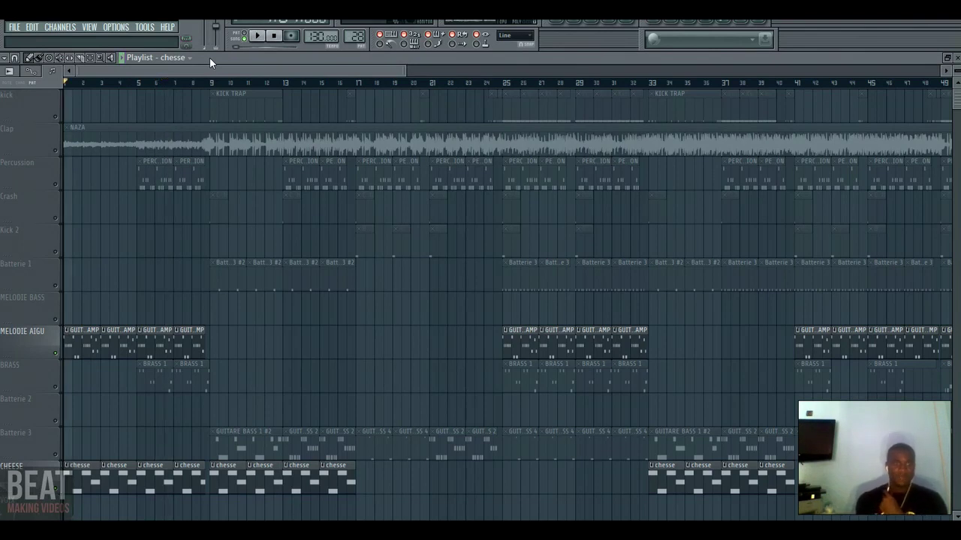
Unmute the Clap track, play from bar 5, and mute MELODIE AIGU and CHEESE to compare with the NAZA audio
{"action": "left_click", "coordinate": [61, 147]}
{"action": "left_click", "coordinate": [138, 82]}
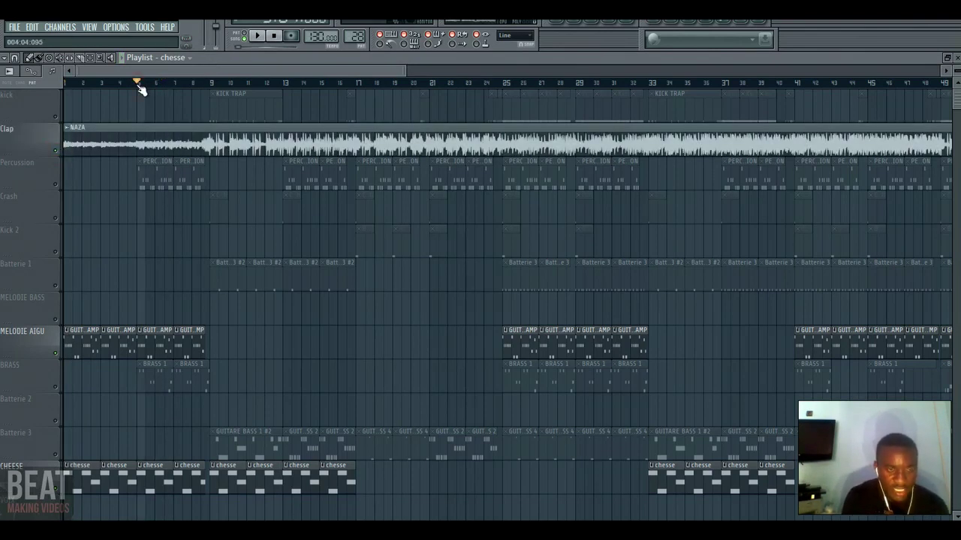
{"action": "key", "text": "space"}
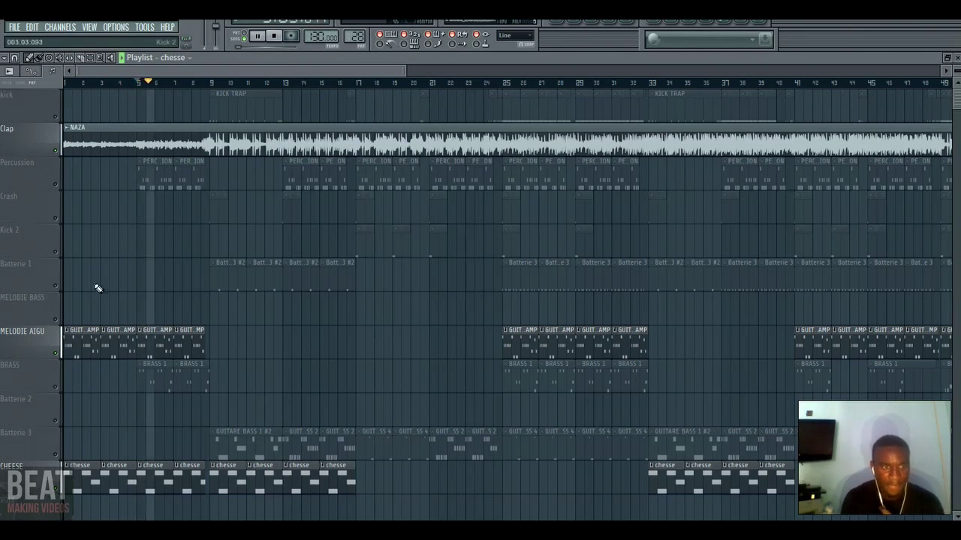
{"action": "left_click", "coordinate": [56, 354]}
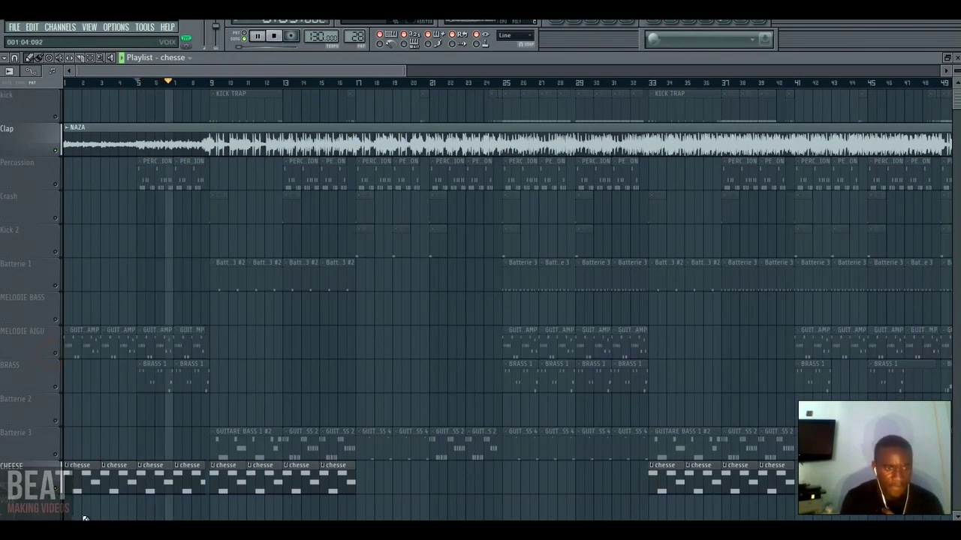
{"action": "left_click", "coordinate": [59, 489]}
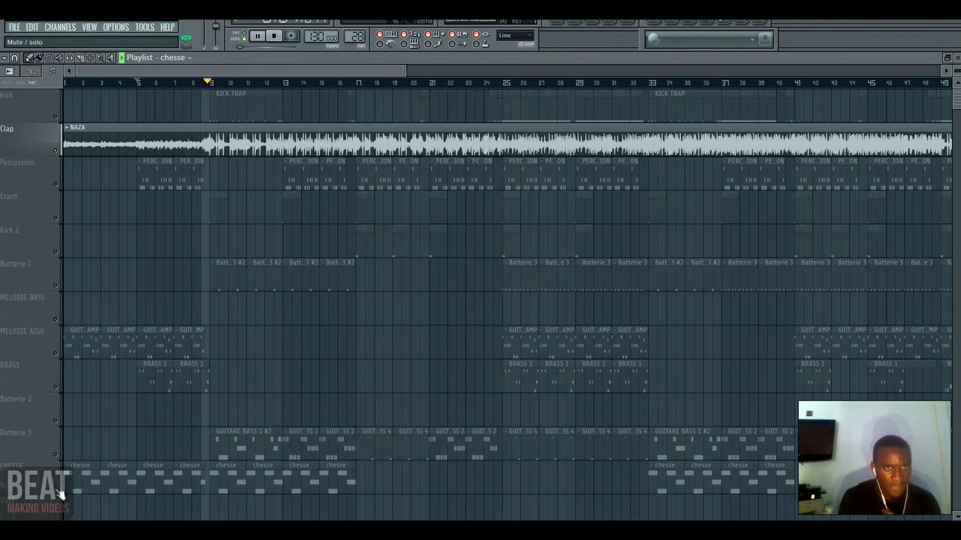
Stop playback, select the BRASS 1 pattern, and open its Purity #5 instrument to inspect the brass sound settings
{"action": "key", "text": "space"}
{"action": "left_click", "coordinate": [156, 379]}
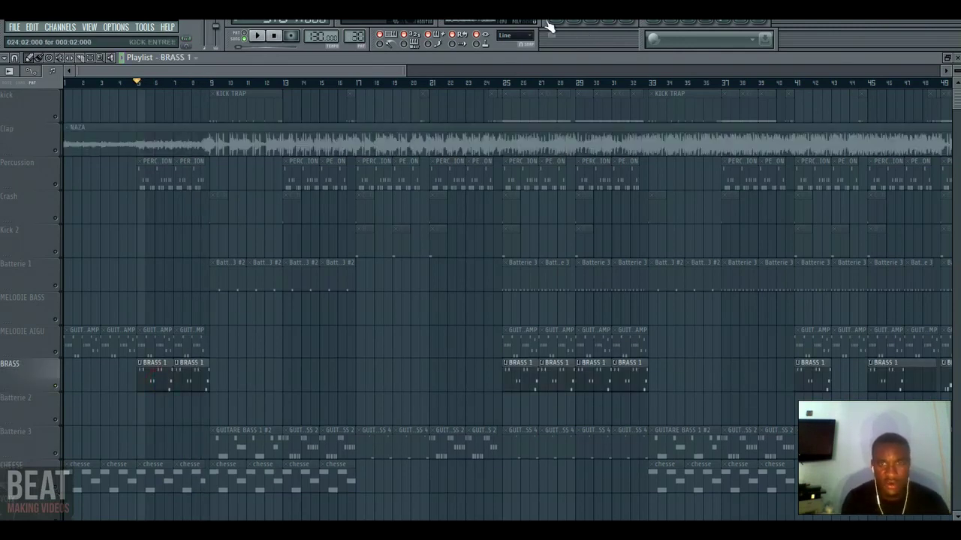
{"action": "left_click", "coordinate": [575, 21]}
{"action": "left_click", "coordinate": [618, 199]}
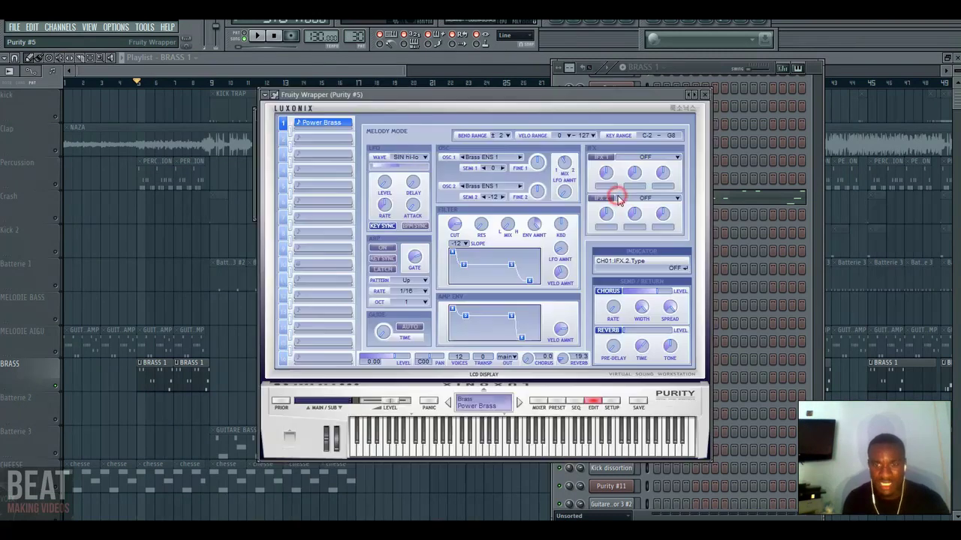
{"action": "left_click_drag", "start_coordinate": [649, 99], "coordinate": [857, 73]}
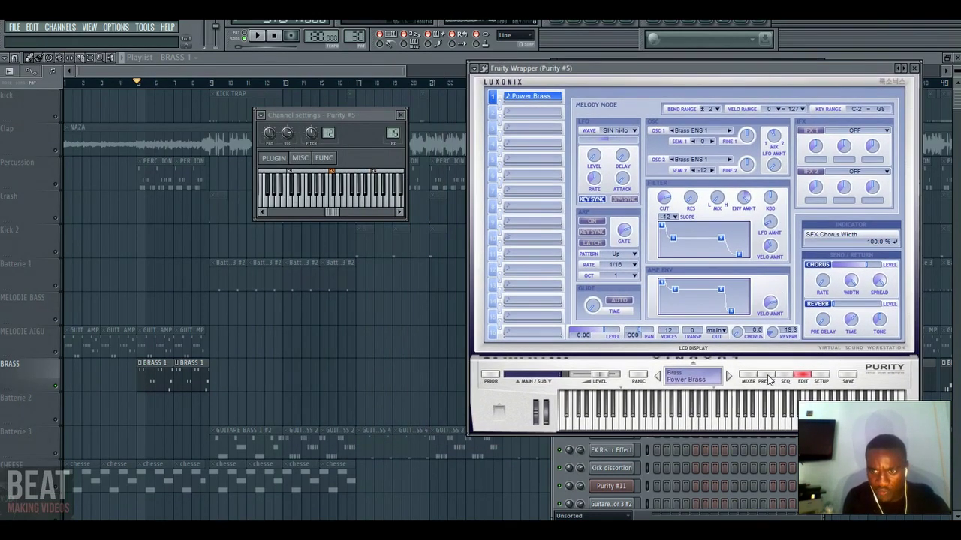
Load the Pop Brass preset in Purity #5 and audition the brass line with it from bar 5
{"action": "left_click", "coordinate": [765, 377]}
{"action": "left_click", "coordinate": [608, 219]}
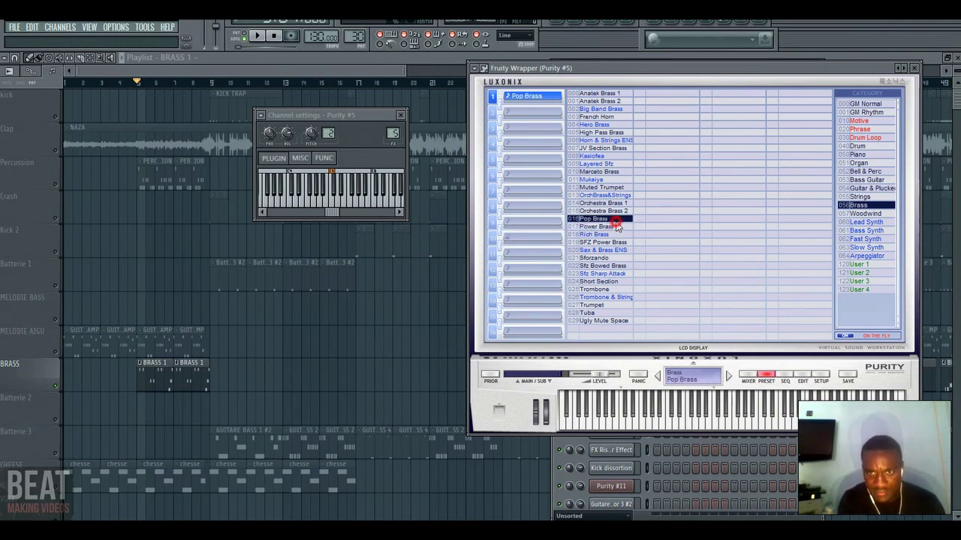
{"action": "key", "text": "space"}
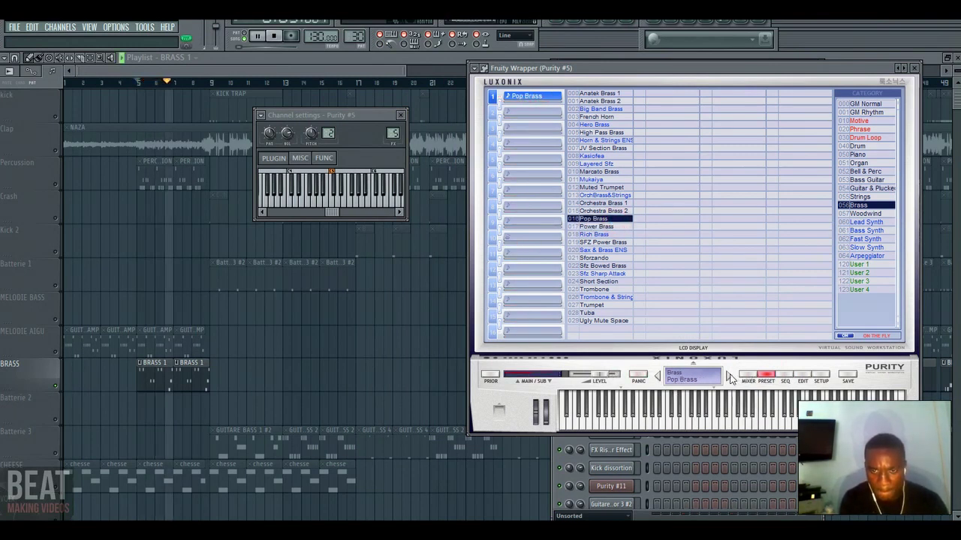
{"action": "key", "text": "space"}
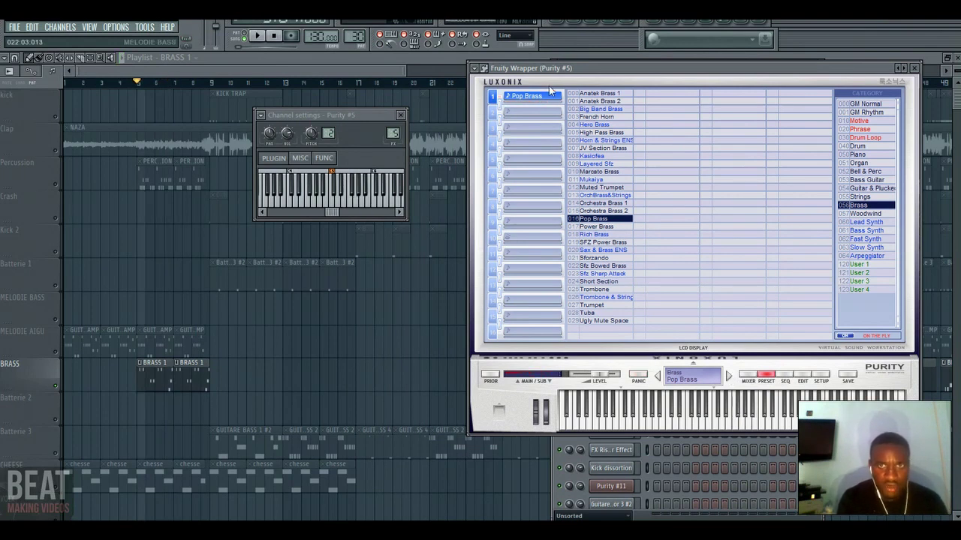
Examine the Purity #5 brass melody in the piano roll and sound its B5 note
{"action": "key", "text": "F6"}
{"action": "left_click", "coordinate": [686, 198]}
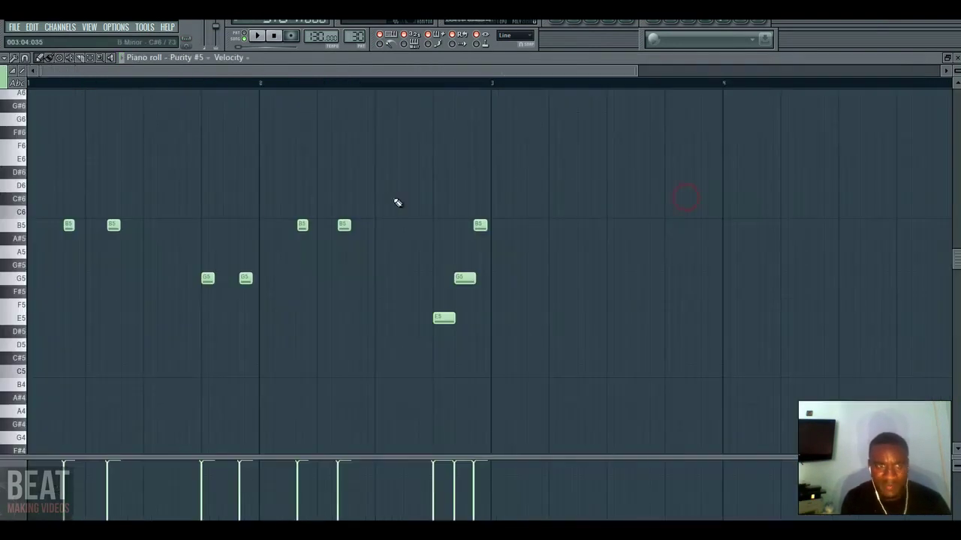
{"action": "left_click", "coordinate": [18, 222]}
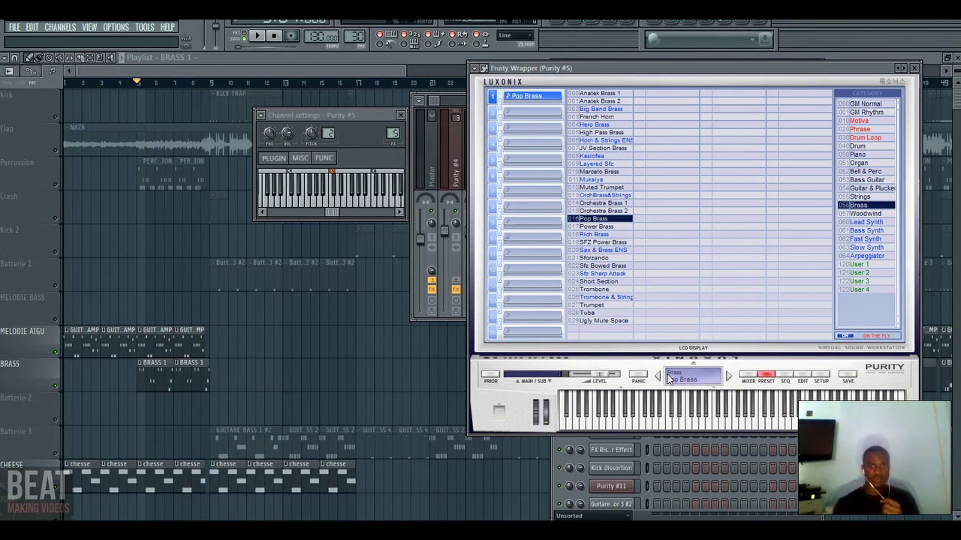
Step back through the Purity #5 brass presets during playback, from Orchestra Brass 2 to Marcato Brass
{"action": "left_click", "coordinate": [661, 377]}
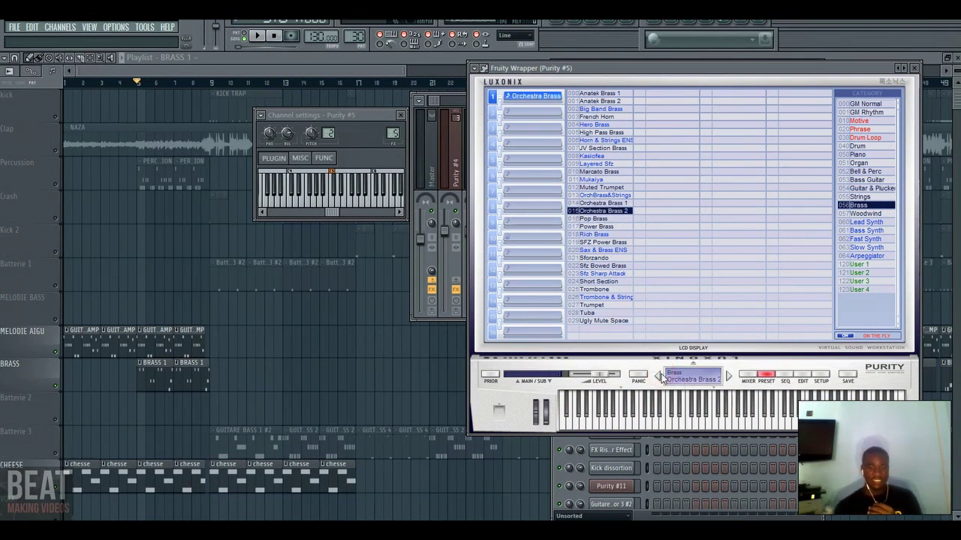
{"action": "left_click", "coordinate": [679, 419]}
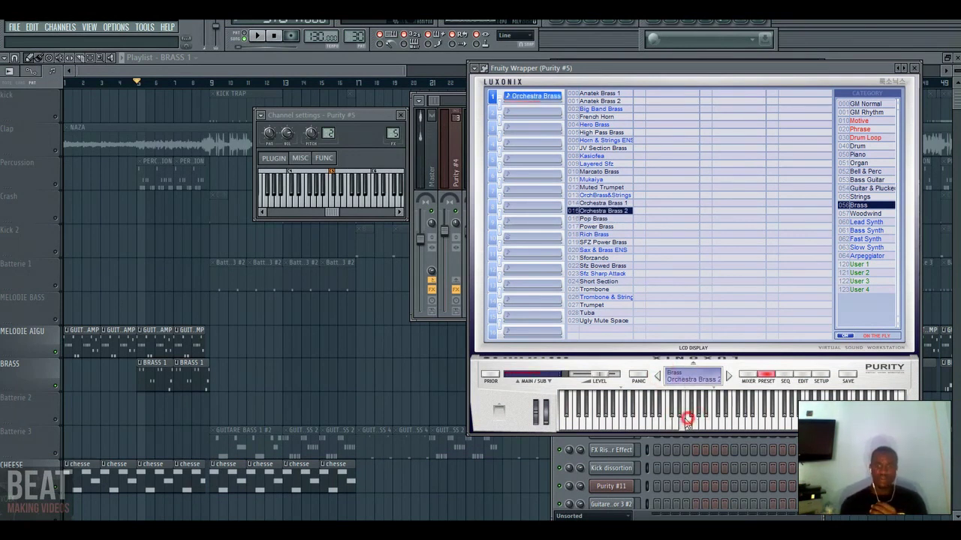
{"action": "key", "text": "space"}
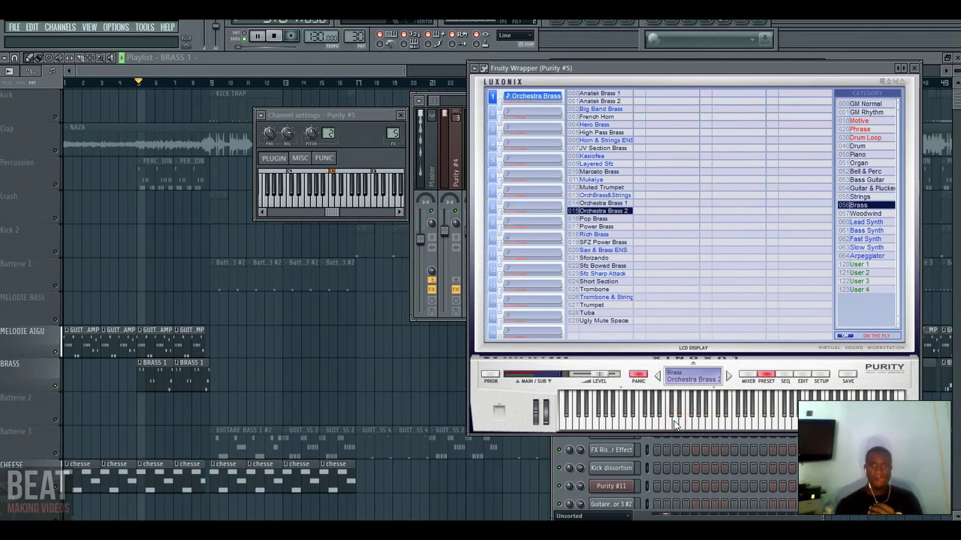
{"action": "left_click", "coordinate": [659, 376]}
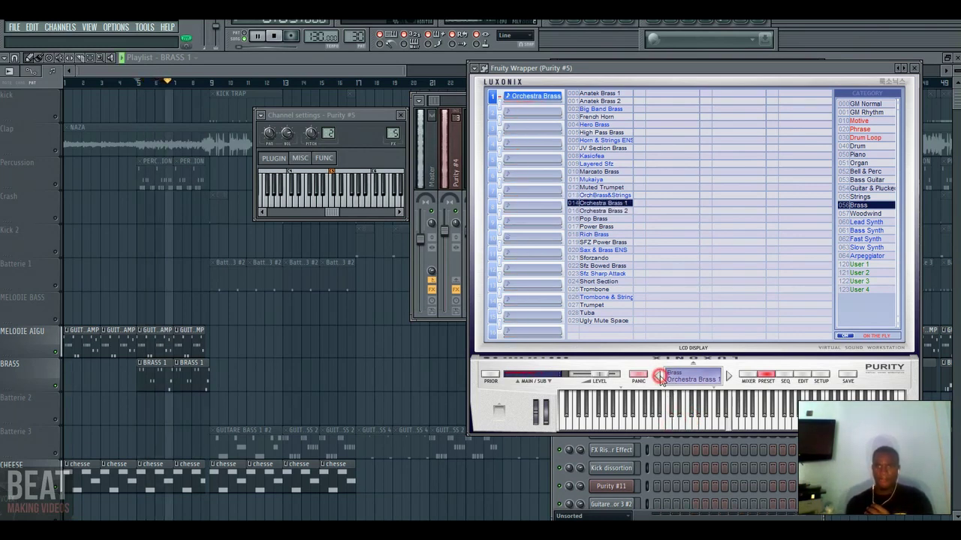
{"action": "left_click", "coordinate": [659, 377]}
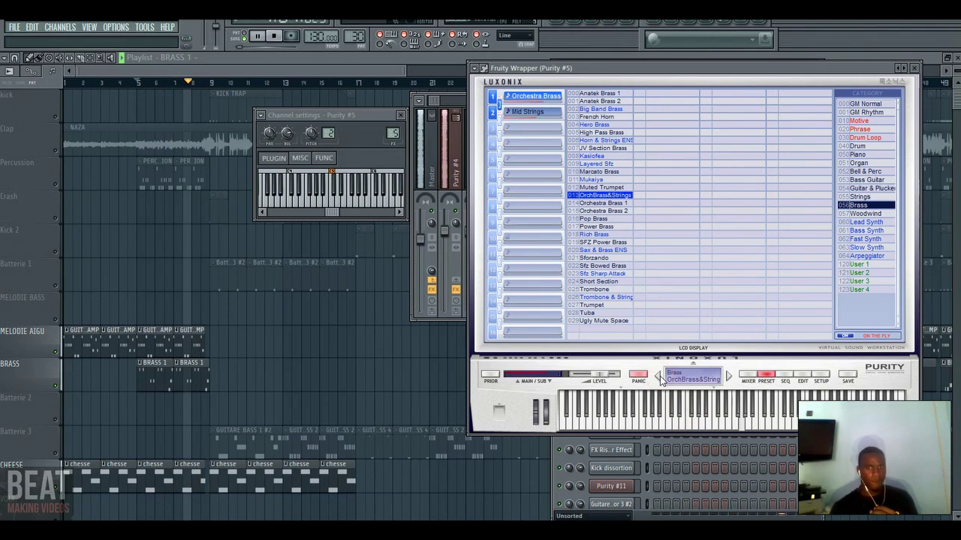
{"action": "left_click", "coordinate": [657, 377]}
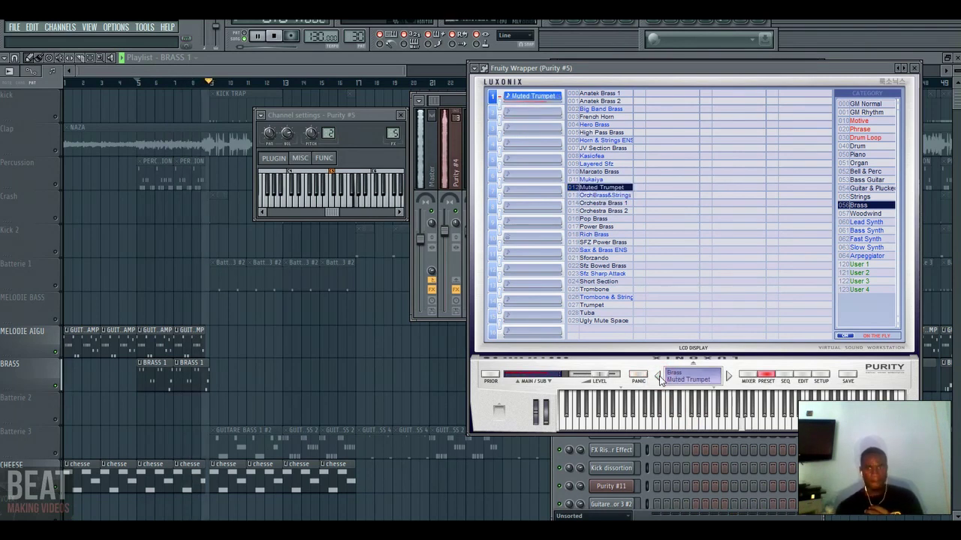
{"action": "left_click", "coordinate": [658, 377]}
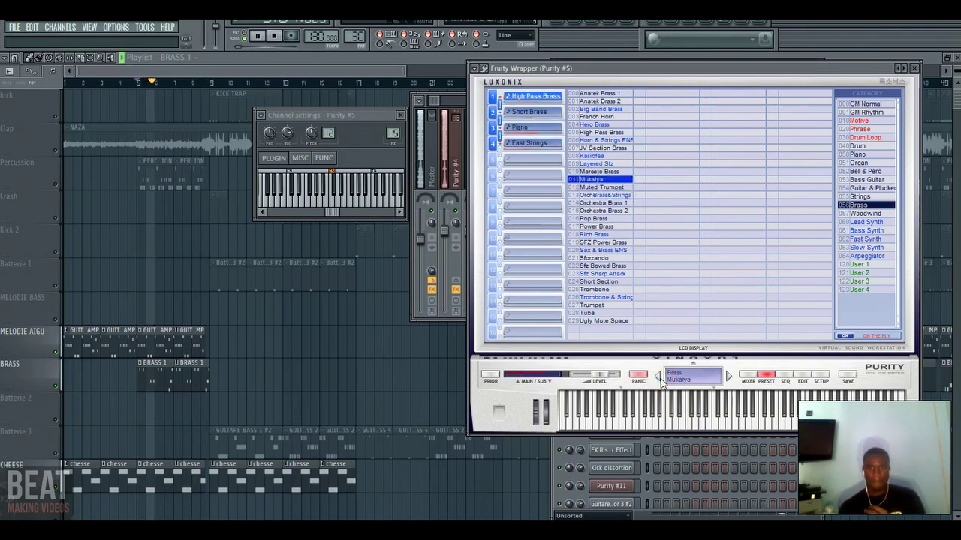
{"action": "left_click", "coordinate": [658, 377]}
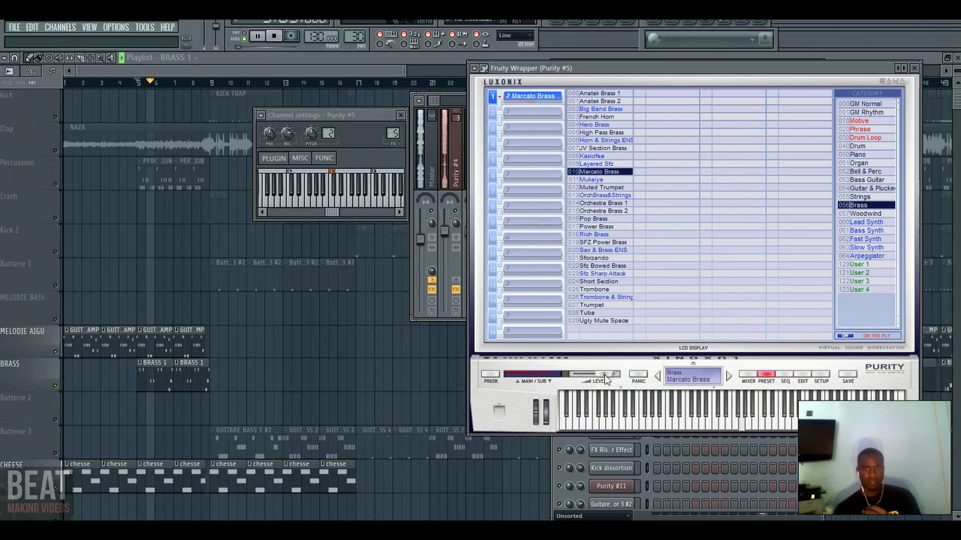
Open the Purity #5 part of BRASS 1 in the piano roll, show the whole melody, and select all its notes
{"action": "left_click", "coordinate": [579, 20]}
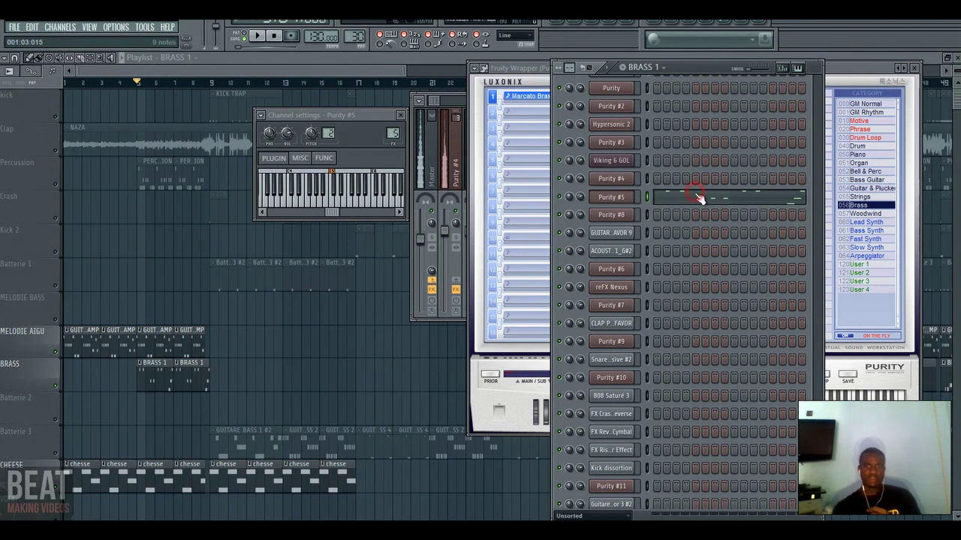
{"action": "left_click", "coordinate": [665, 201]}
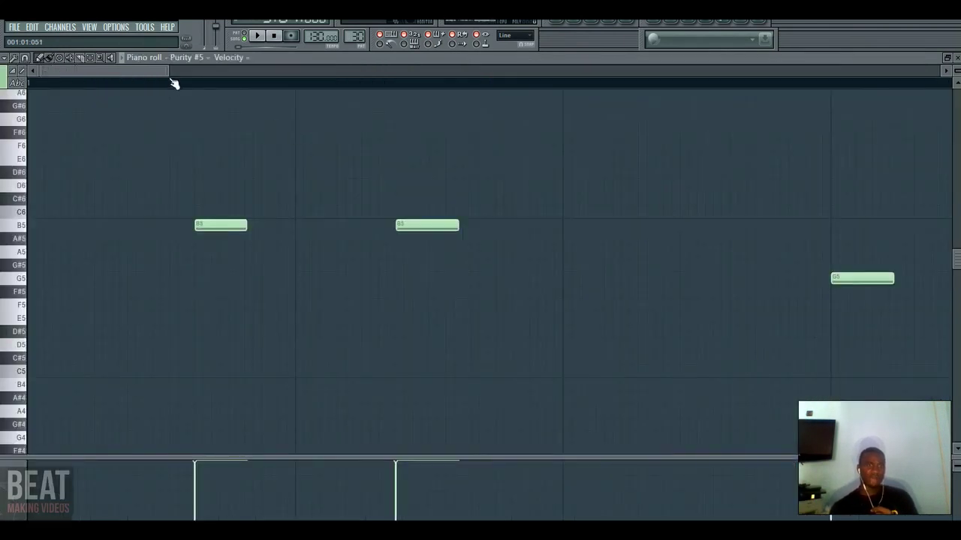
{"action": "left_click_drag", "start_coordinate": [171, 75], "coordinate": [407, 107]}
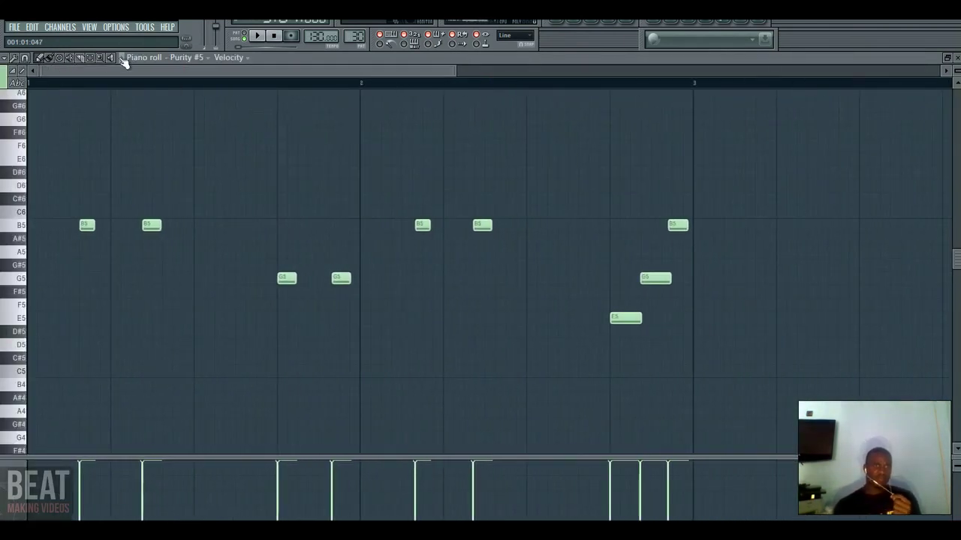
{"action": "left_click", "coordinate": [89, 57]}
{"action": "left_click_drag", "start_coordinate": [26, 215], "coordinate": [47, 350]}
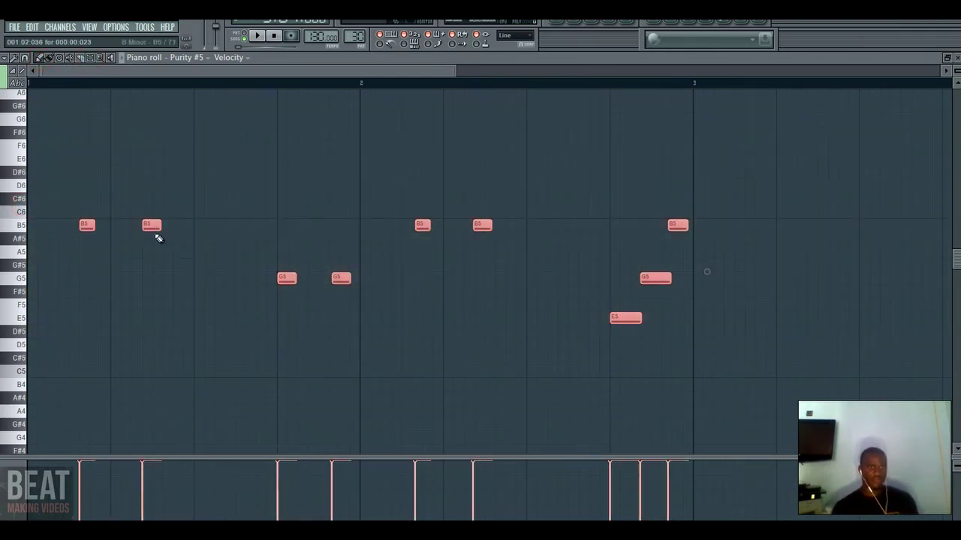
{"action": "left_click_drag", "start_coordinate": [155, 227], "coordinate": [160, 267]}
{"action": "mouse_move", "coordinate": [167, 370]}
{"action": "left_mouse_down"}
{"action": "mouse_move", "coordinate": [163, 386]}
{"action": "mouse_move", "coordinate": [144, 385]}
{"action": "mouse_move", "coordinate": [174, 386]}
{"action": "left_mouse_up"}
{"action": "key", "text": "space"}
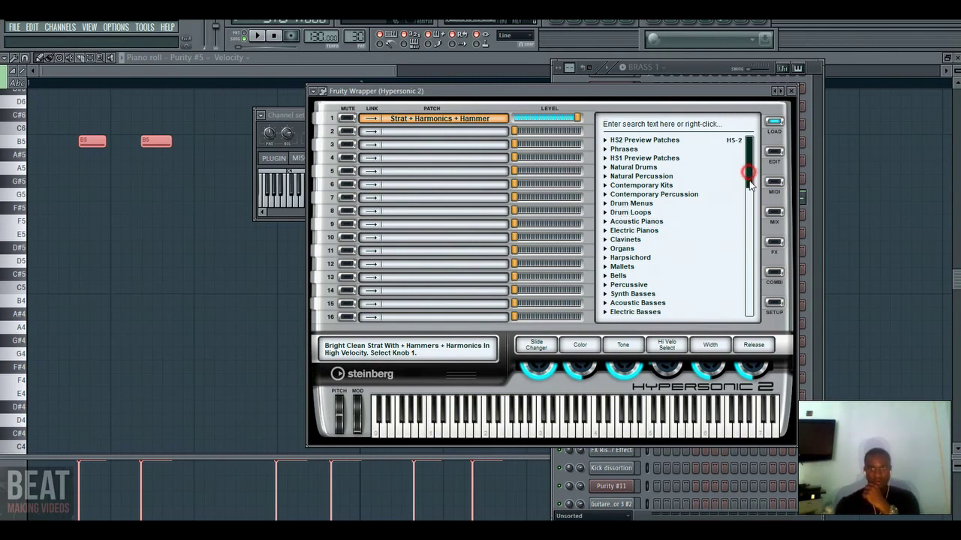
Try Hypersonic 2's Solo Trumpet 2 and Miami Brass patches for the brass line and play the beat
{"action": "left_click_drag", "start_coordinate": [749, 184], "coordinate": [749, 196]}
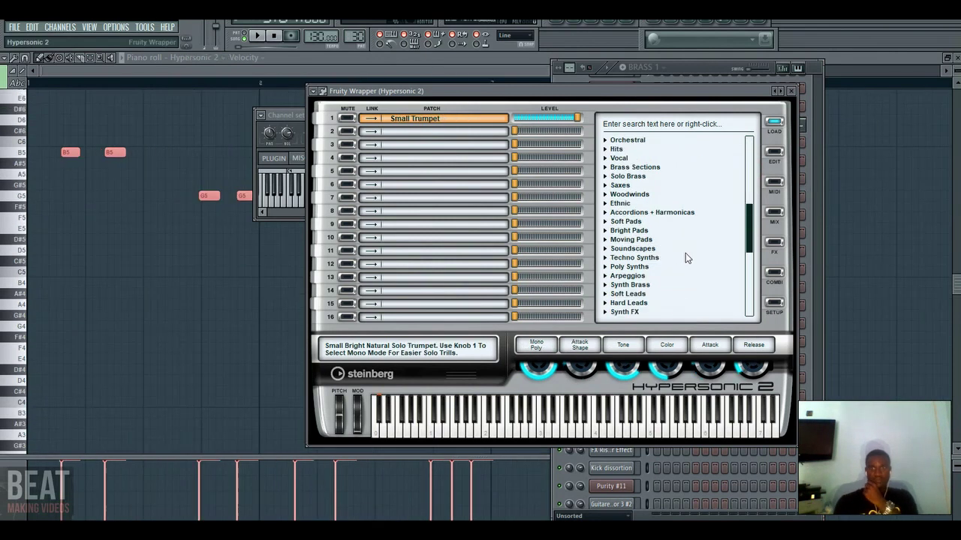
{"action": "left_click", "coordinate": [605, 176]}
{"action": "left_click", "coordinate": [634, 186]}
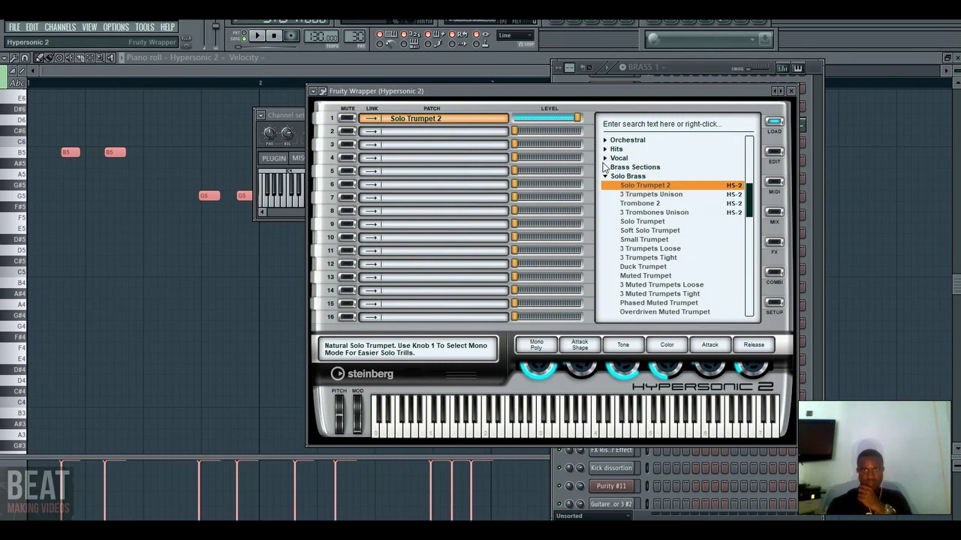
{"action": "left_click", "coordinate": [605, 166]}
{"action": "left_click", "coordinate": [644, 176]}
{"action": "key", "text": "space"}
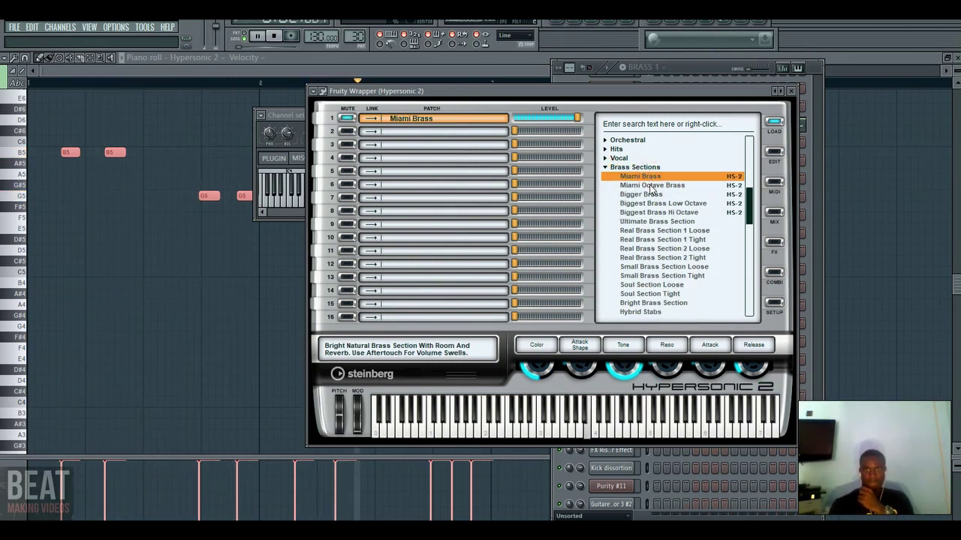
Reopen Hypersonic 2 with its 3 Trumpets Unison patch and set the Part 1 level to +4.2 dB during playback
{"action": "left_click", "coordinate": [573, 120]}
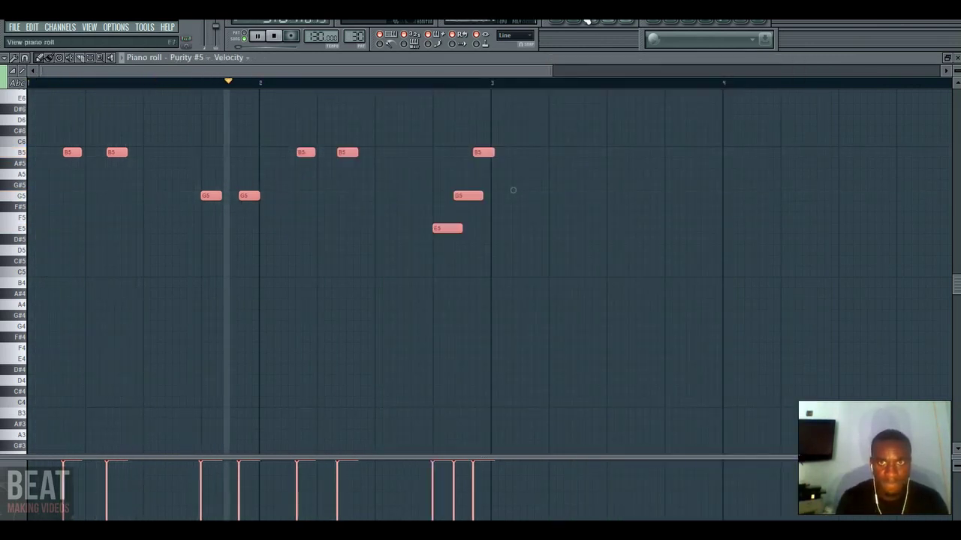
{"action": "left_click", "coordinate": [403, 34]}
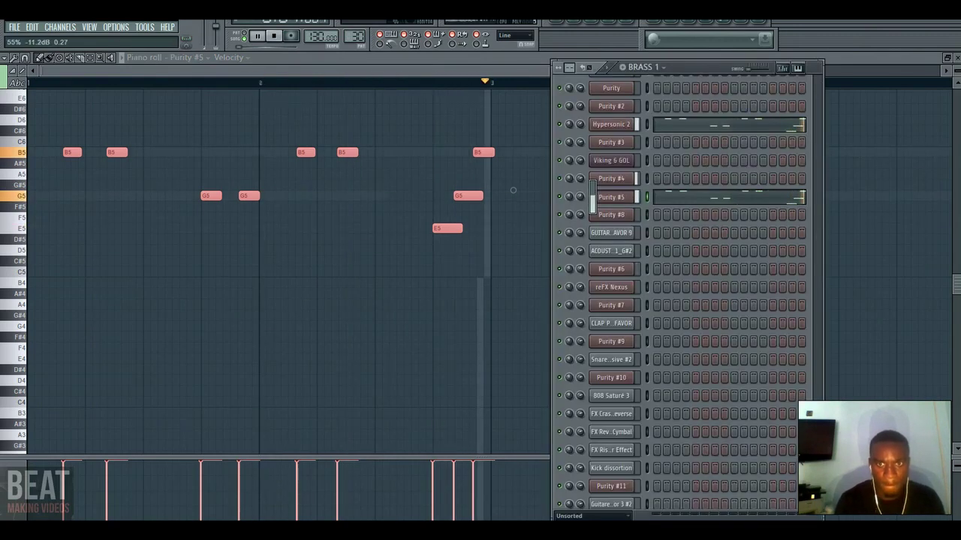
{"action": "left_click", "coordinate": [620, 124]}
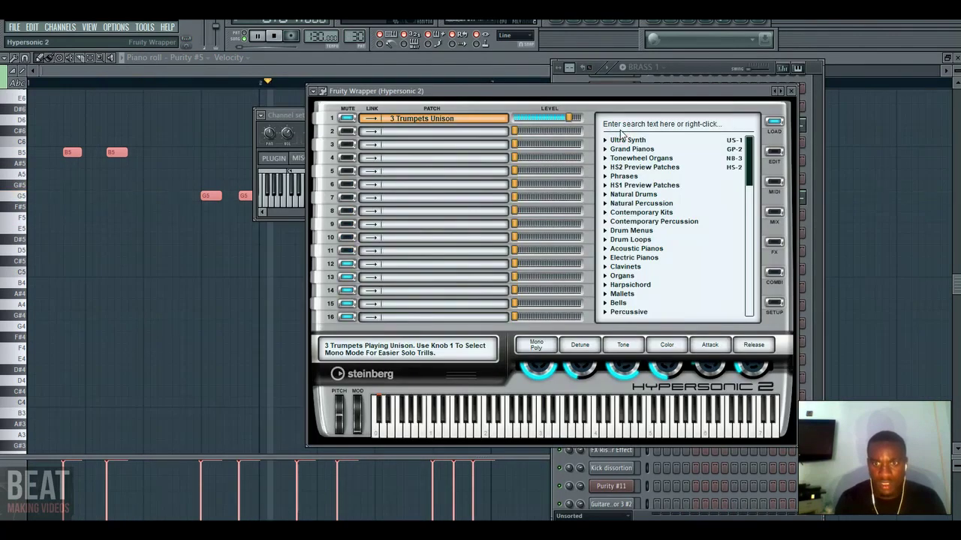
{"action": "left_click_drag", "start_coordinate": [642, 90], "coordinate": [740, 92]}
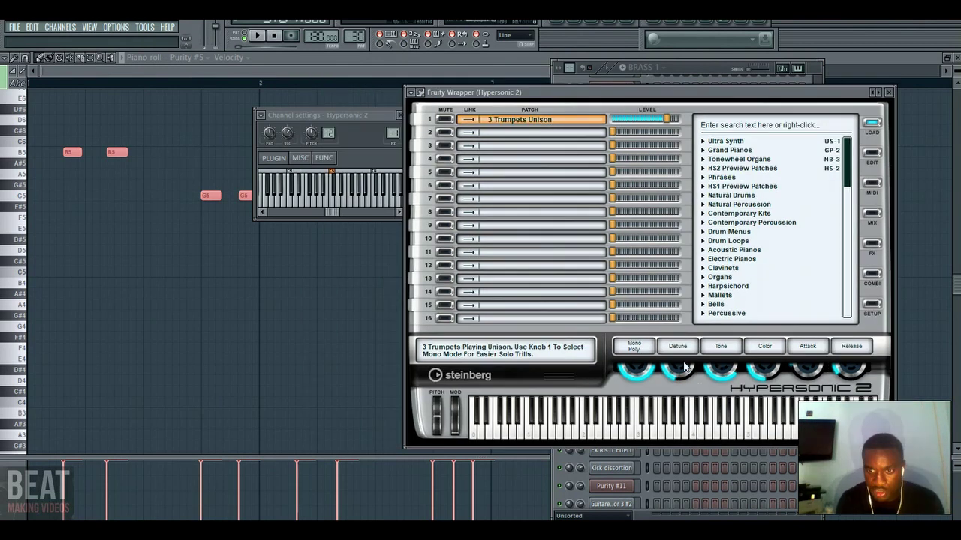
{"action": "key", "text": "space"}
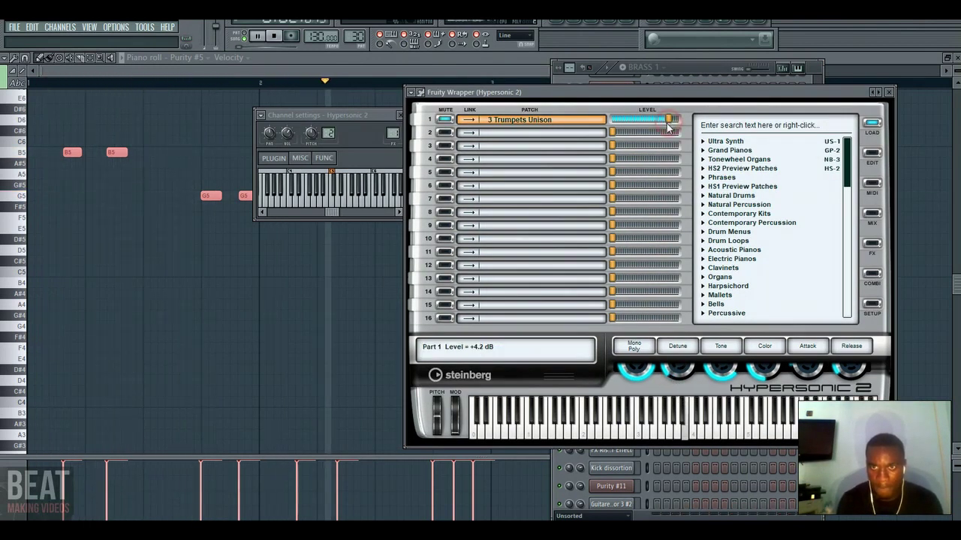
{"action": "left_click", "coordinate": [681, 70]}
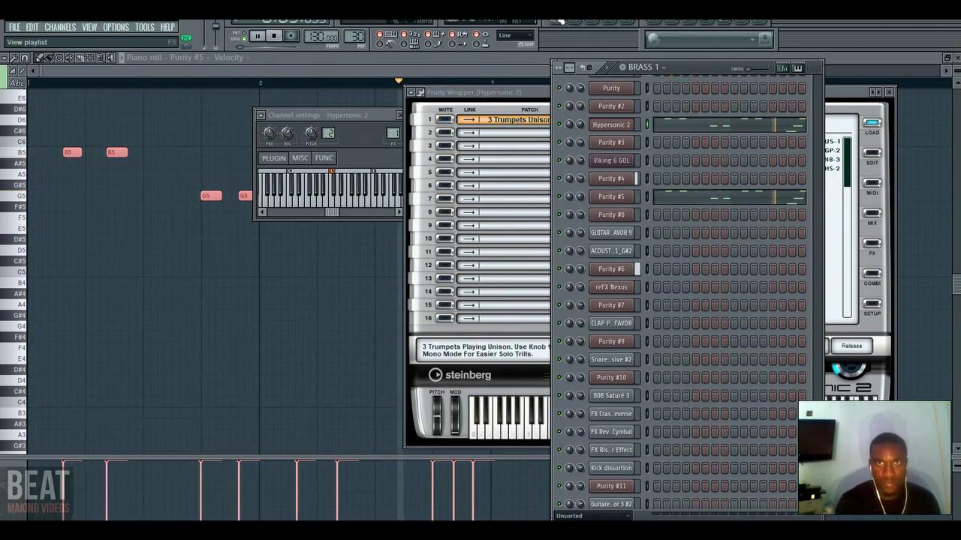
Return to the playlist and unmute the Clap track to compare the melodies with the NAZA audio, and stop playback
{"action": "key", "text": "F5"}
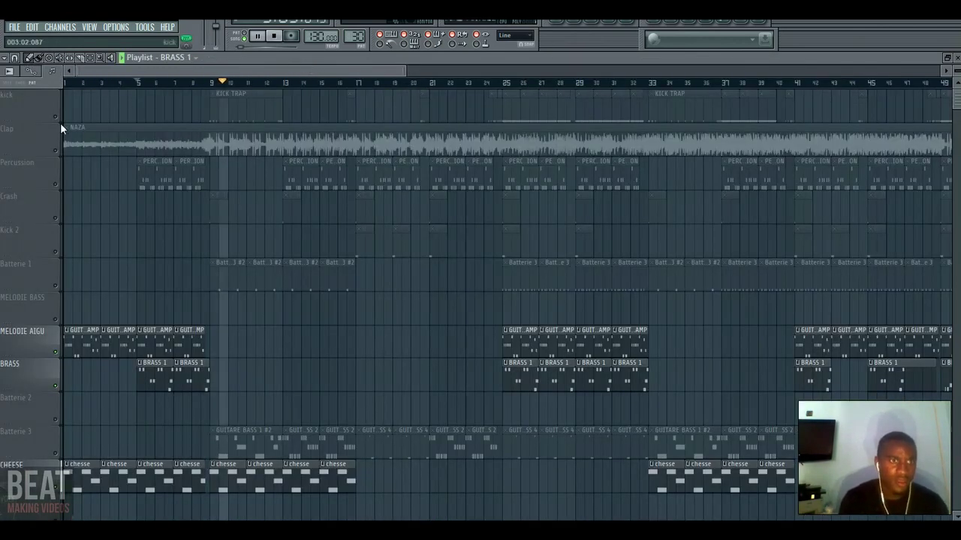
{"action": "left_click", "coordinate": [55, 150]}
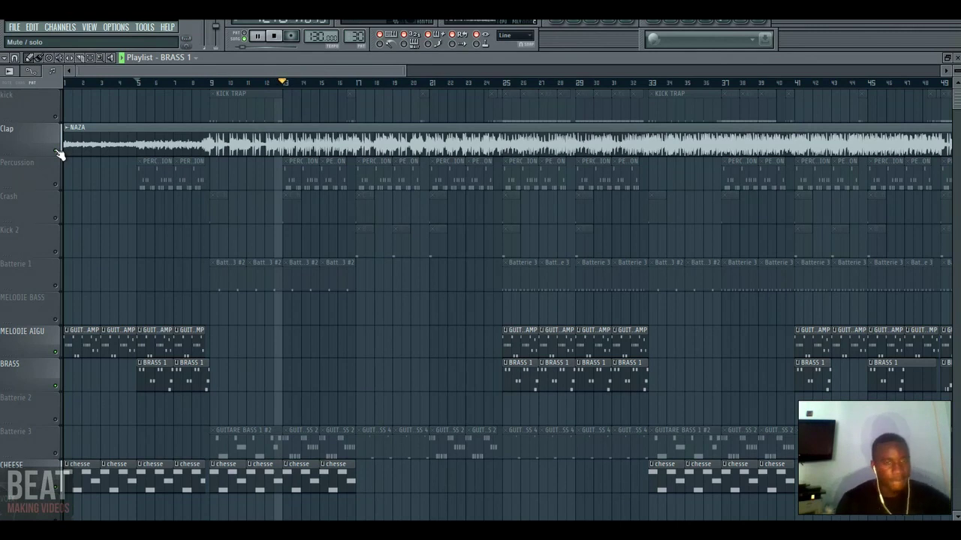
{"action": "key", "text": "space"}
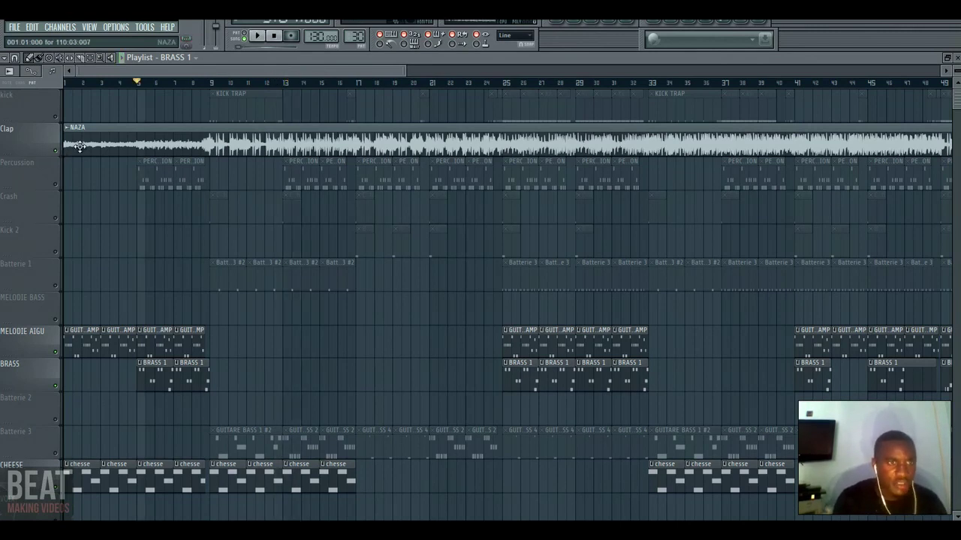
Unmute the kick track, select the KICK TRAP pattern, and mute Clap while playing from bar 9
{"action": "left_click", "coordinate": [55, 117]}
{"action": "left_click", "coordinate": [217, 96]}
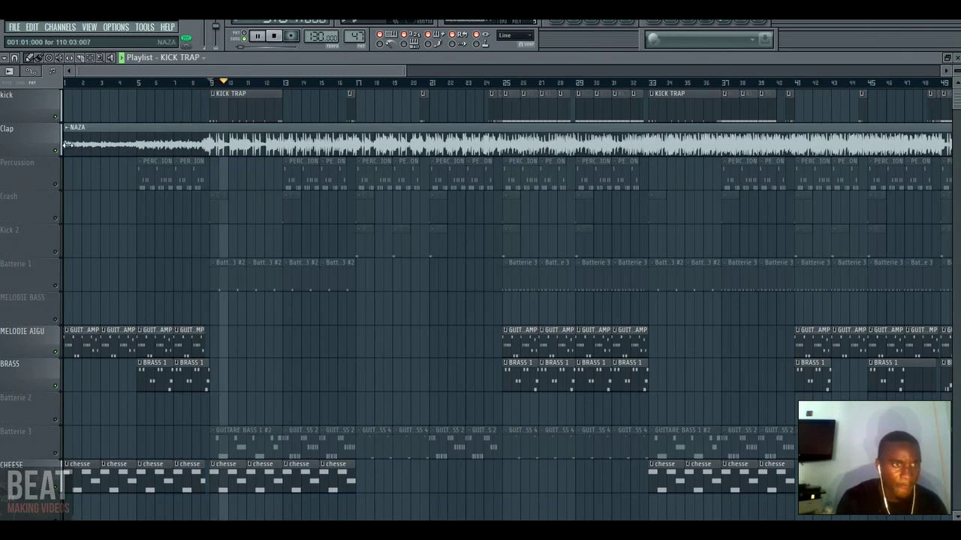
{"action": "left_click", "coordinate": [56, 150]}
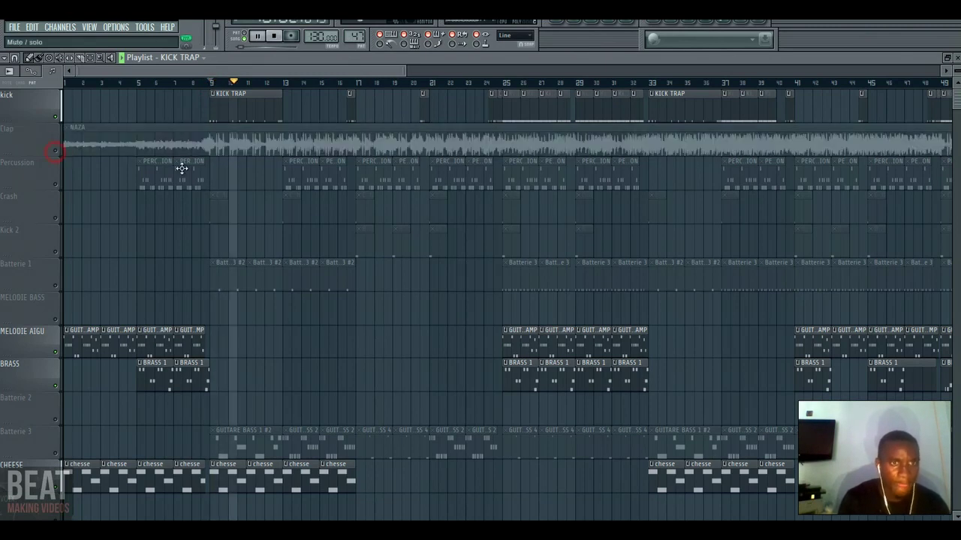
Unmute the Batterie 1 track and add a KICK TRAP clip at bar 13 of the kick track, playing from bar 9
{"action": "left_click", "coordinate": [66, 288]}
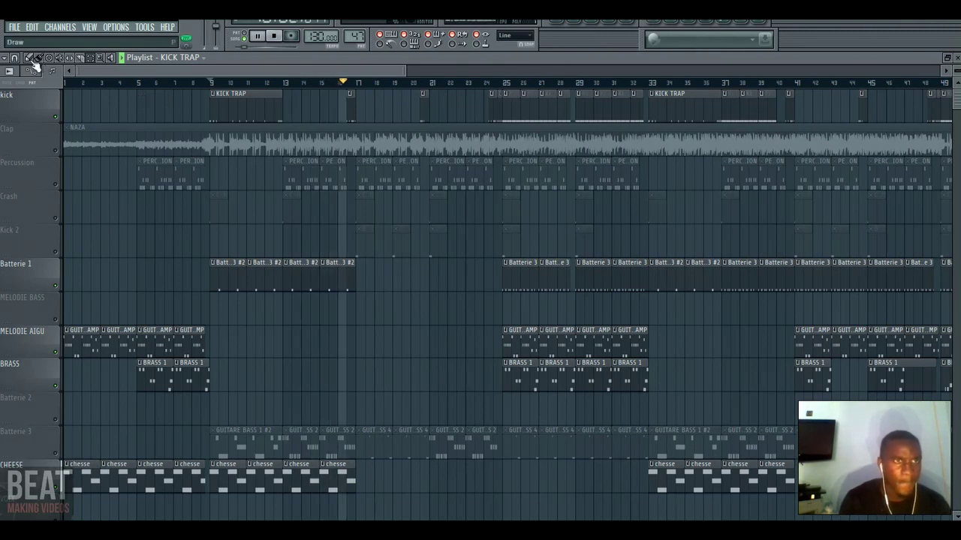
{"action": "left_click", "coordinate": [283, 106]}
{"action": "left_click", "coordinate": [214, 85]}
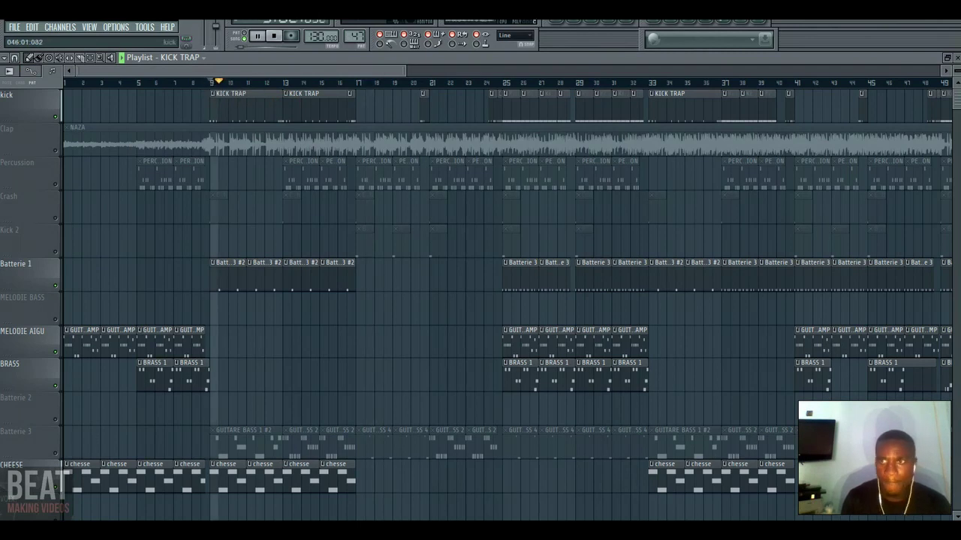
Unmute the Crash and Piano 1 tracks while the beat plays
{"action": "scroll", "coordinate": [480, 301], "scroll_direction": "down", "scroll_amount": 5}
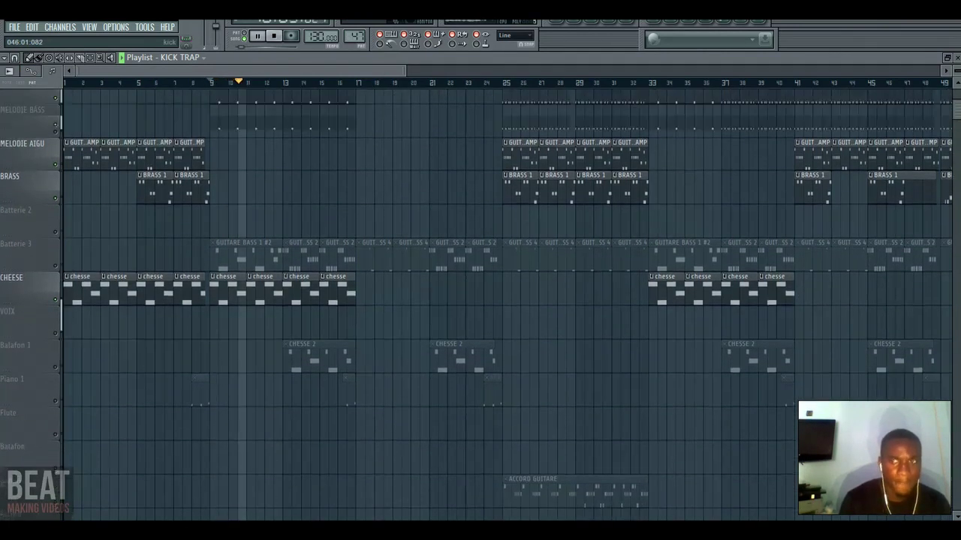
{"action": "scroll", "coordinate": [59, 184], "scroll_direction": "up", "scroll_amount": 4}
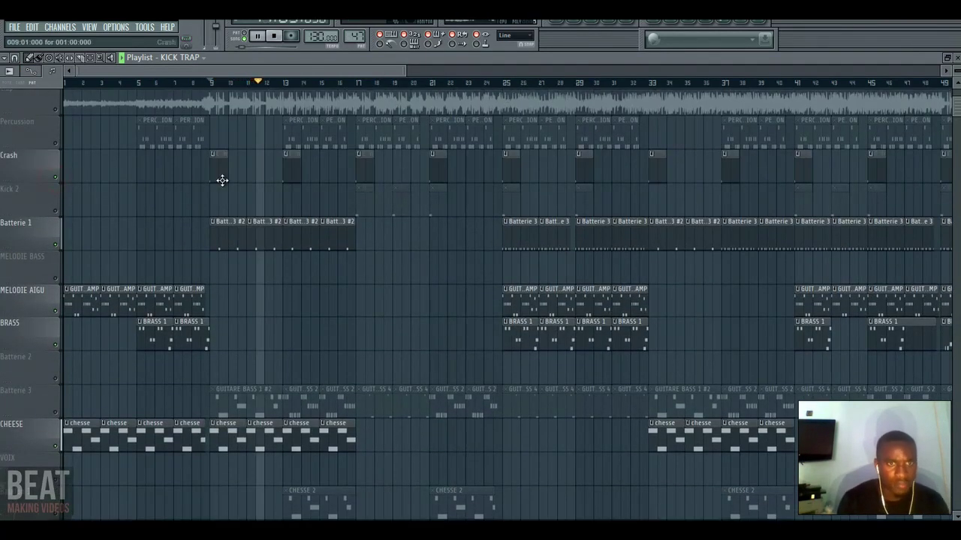
{"action": "scroll", "coordinate": [480, 300], "scroll_direction": "down", "scroll_amount": 2}
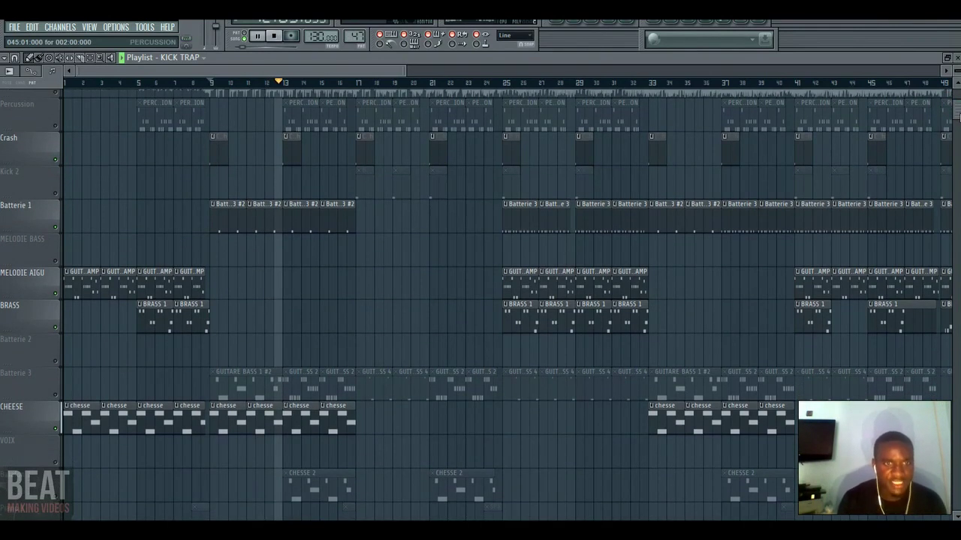
{"action": "scroll", "coordinate": [480, 300], "scroll_direction": "down", "scroll_amount": 10}
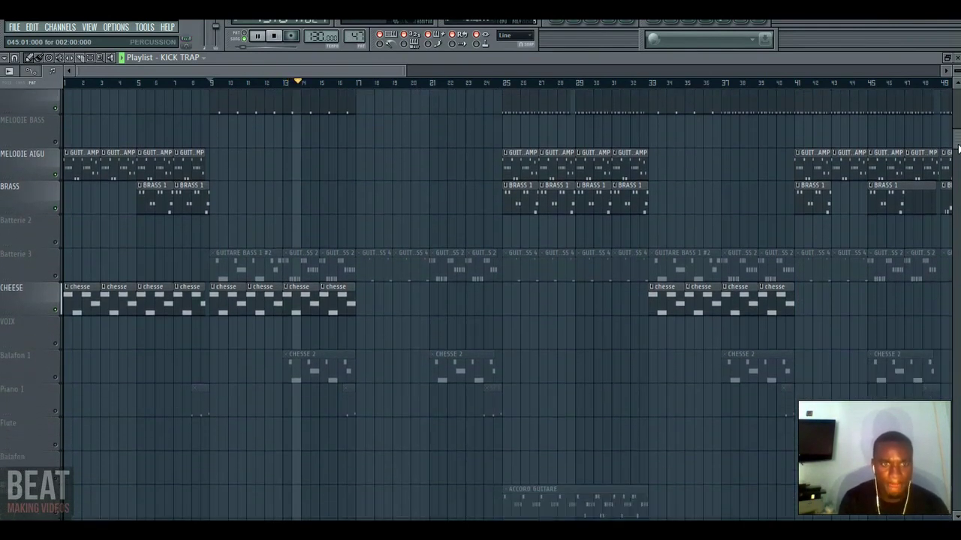
{"action": "scroll", "coordinate": [363, 180], "scroll_direction": "up", "scroll_amount": 2}
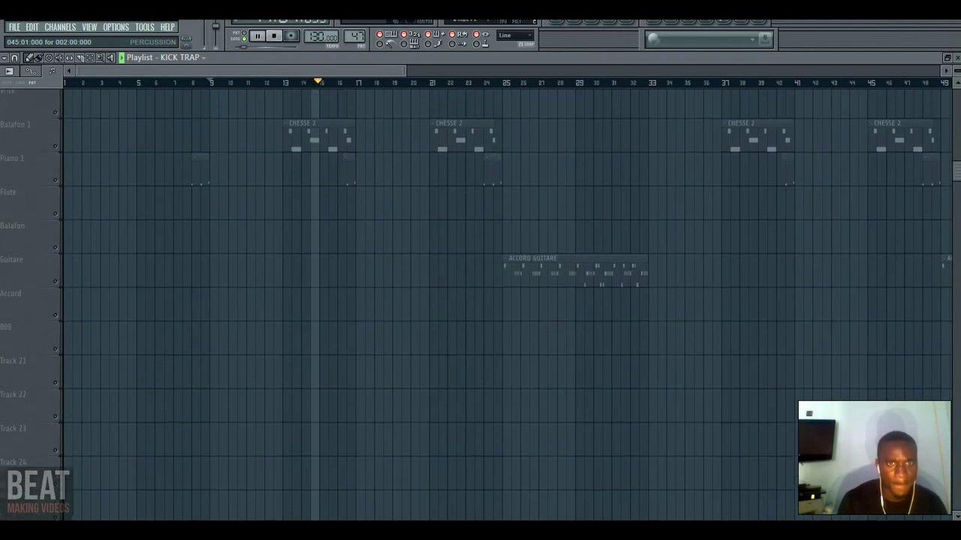
{"action": "left_click", "coordinate": [57, 184]}
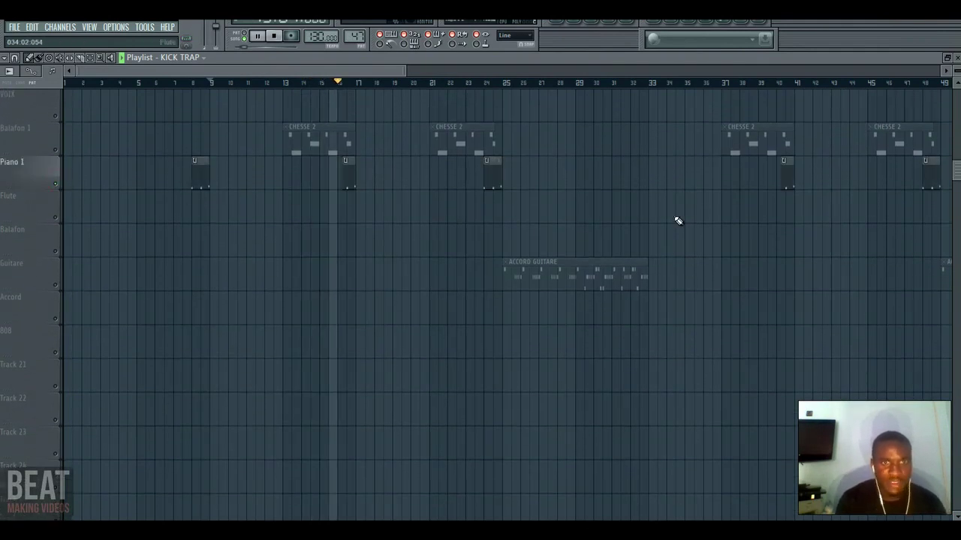
Fill bars 25 to 32 of the CHEESE track with four consecutive two-bar chesse clips
{"action": "scroll", "coordinate": [480, 300], "scroll_direction": "up", "scroll_amount": 5}
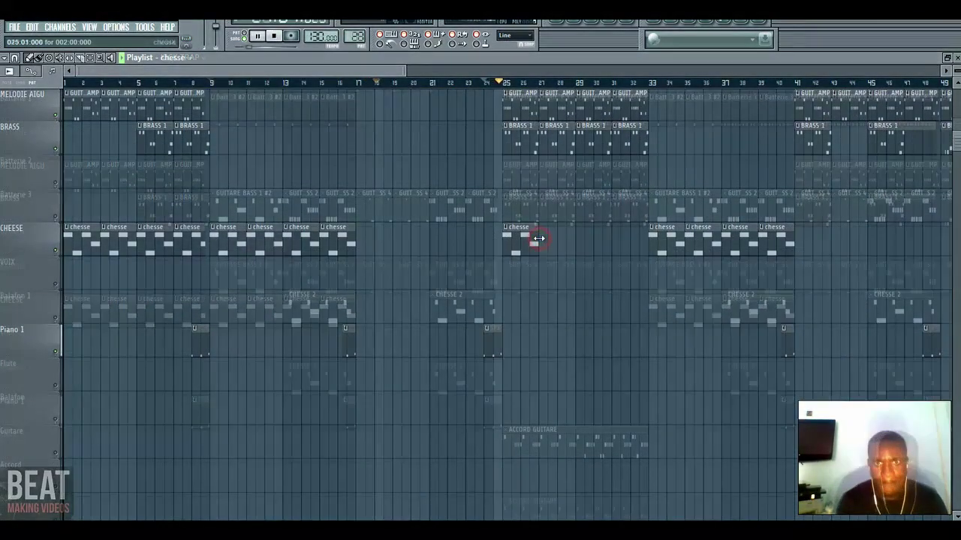
{"action": "left_click", "coordinate": [541, 235]}
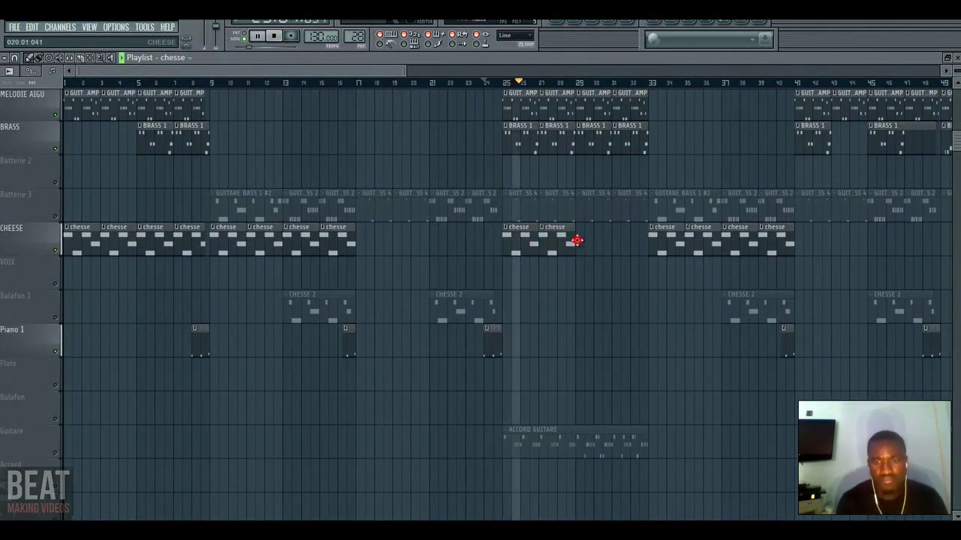
{"action": "left_click", "coordinate": [577, 240]}
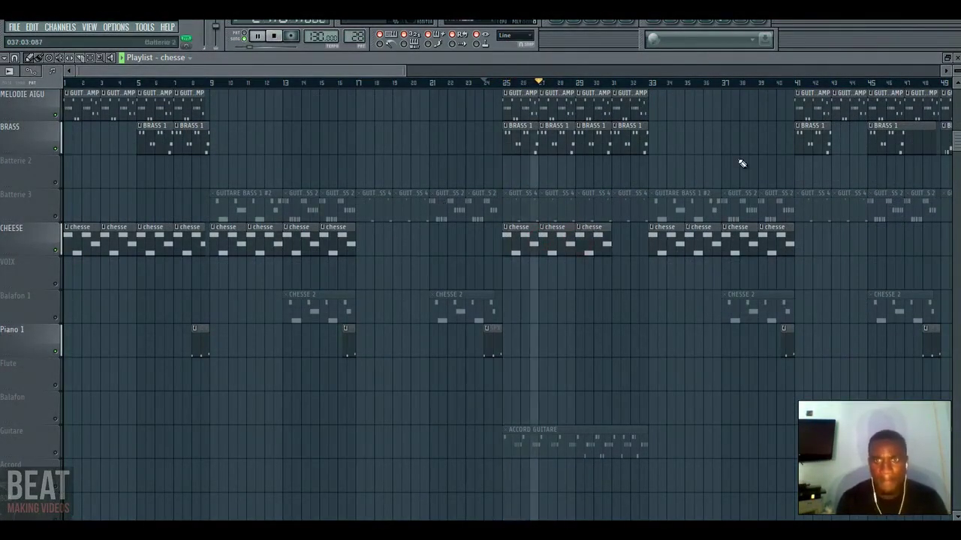
{"action": "scroll", "coordinate": [660, 218], "scroll_direction": "up", "scroll_amount": 1}
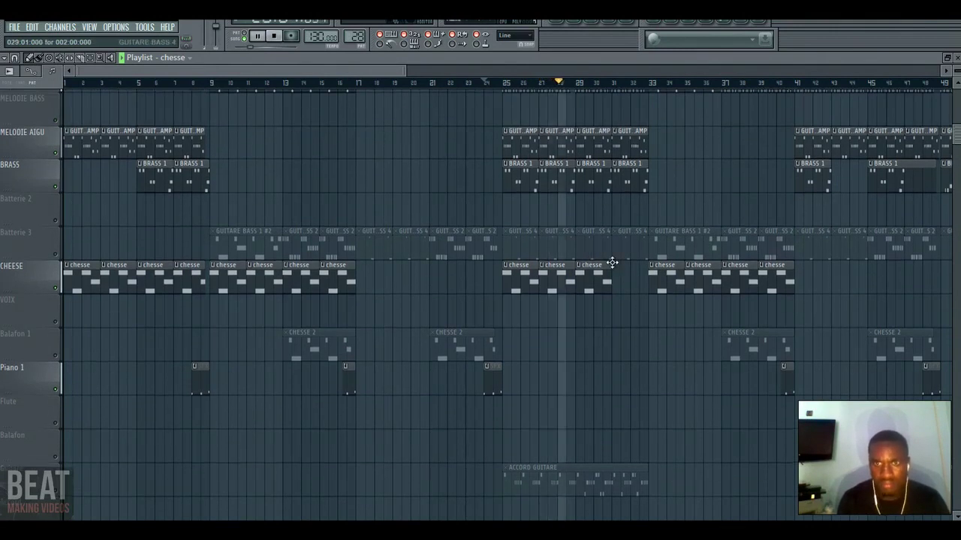
{"action": "left_click", "coordinate": [615, 272]}
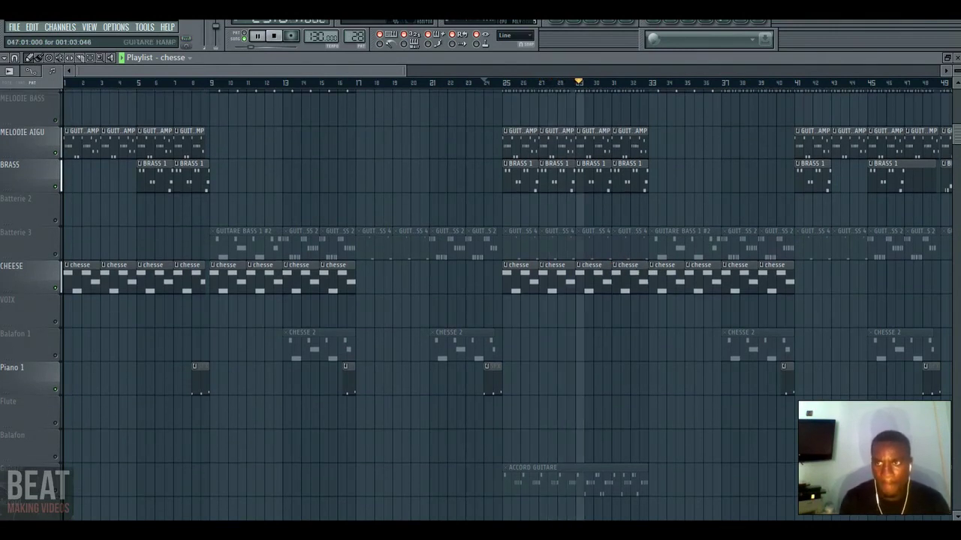
{"action": "left_click_drag", "start_coordinate": [956, 129], "coordinate": [953, 92]}
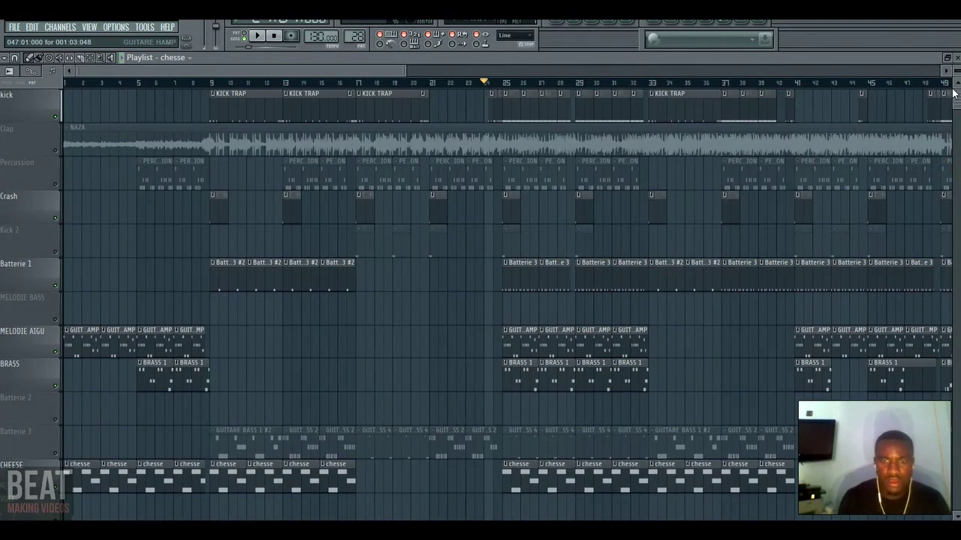